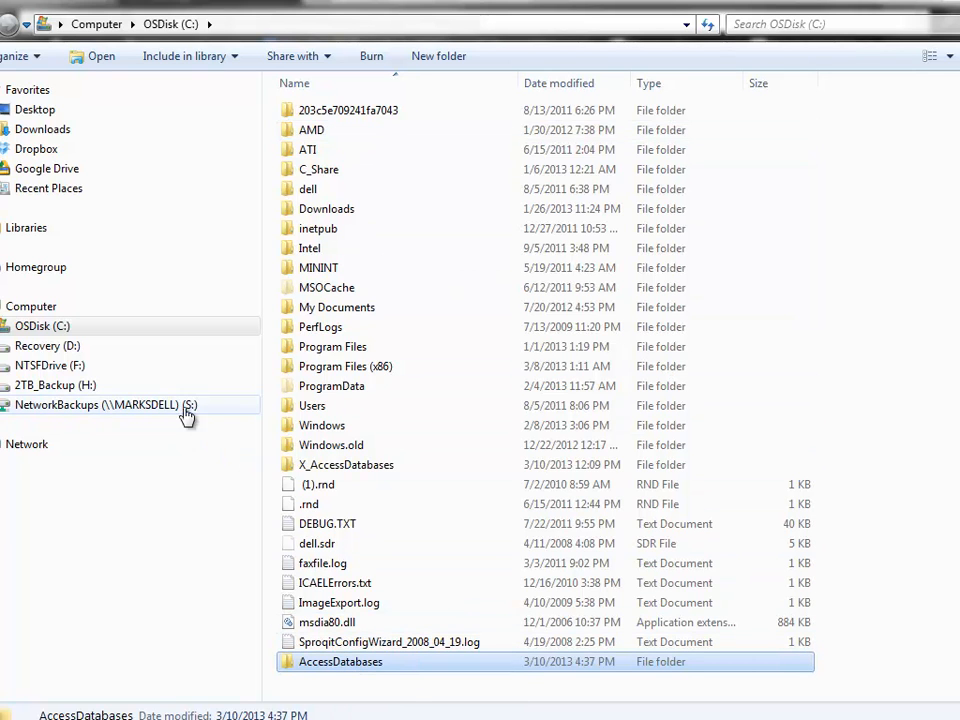
Step: Open the AccessDatabases folder on the C: drive in the folder tree
{"action": "left_click", "coordinate": [1, 327]}
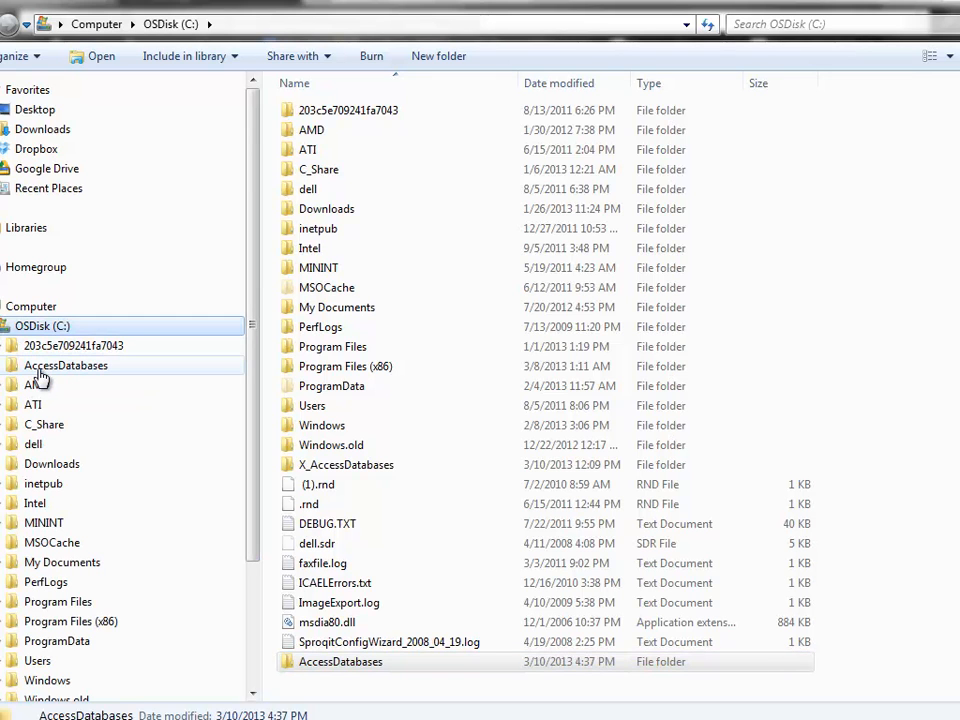
{"action": "left_click", "coordinate": [40, 367]}
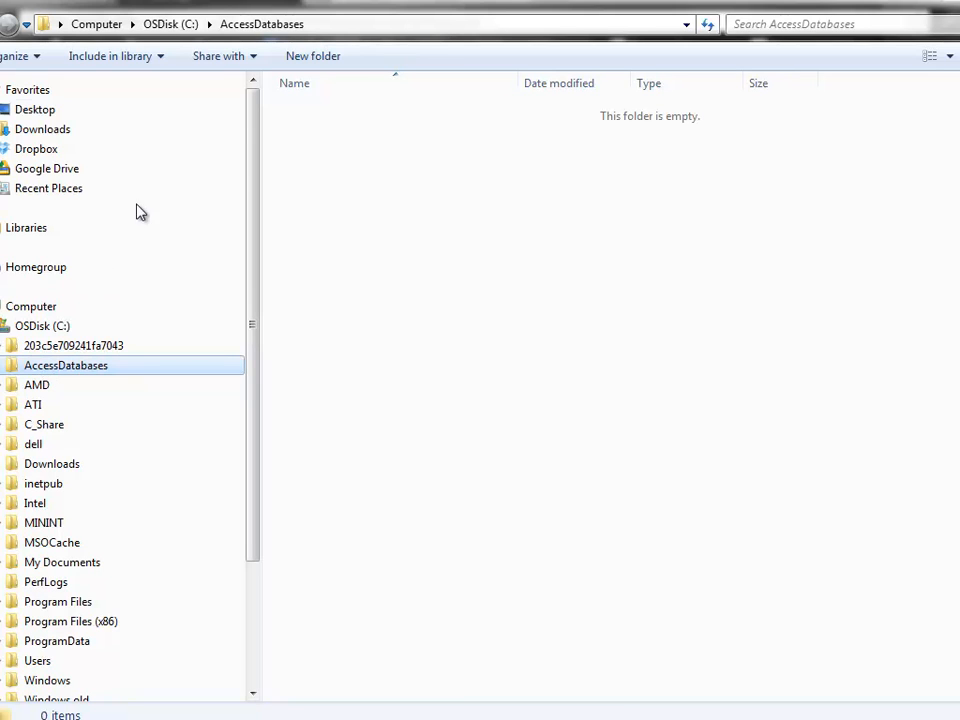
{"action": "left_click_drag", "start_coordinate": [400, 3], "coordinate": [392, 30]}
{"action": "left_click", "coordinate": [394, 3]}
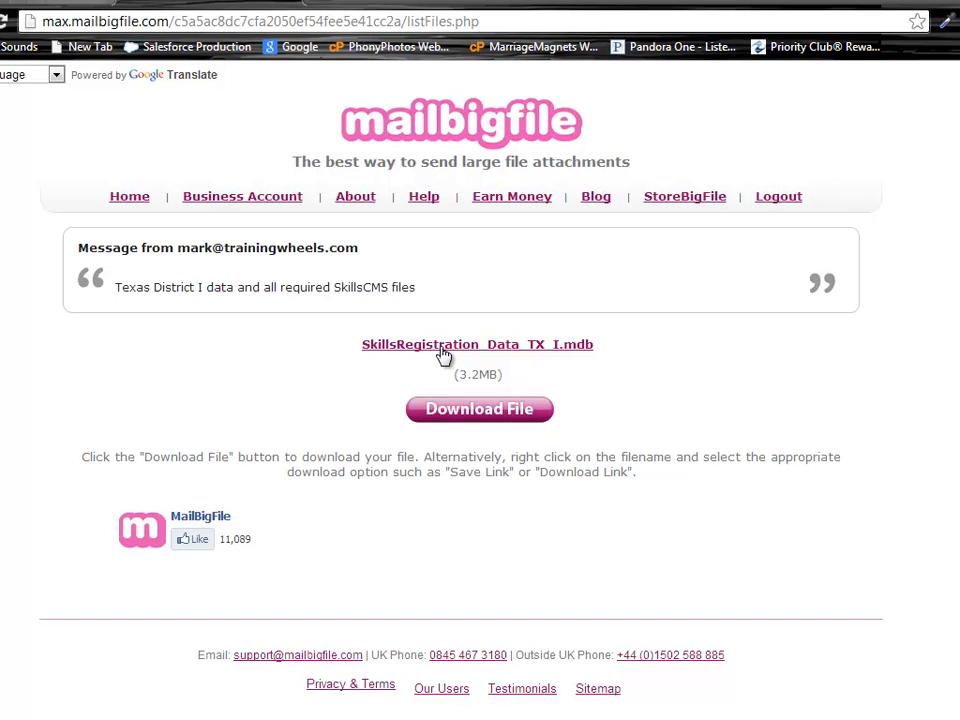
Step: Save the SkillcCMS_TX_I.zip download from the mailbigfile page into C:\AccessDatabases
{"action": "left_click", "coordinate": [254, 2]}
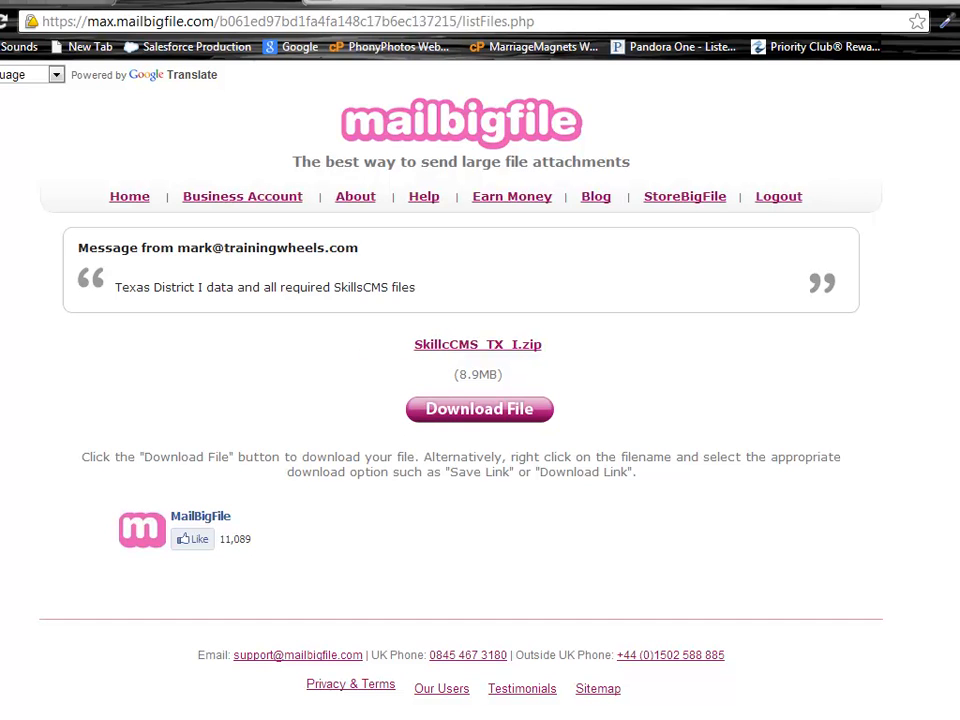
{"action": "right_click", "coordinate": [447, 349]}
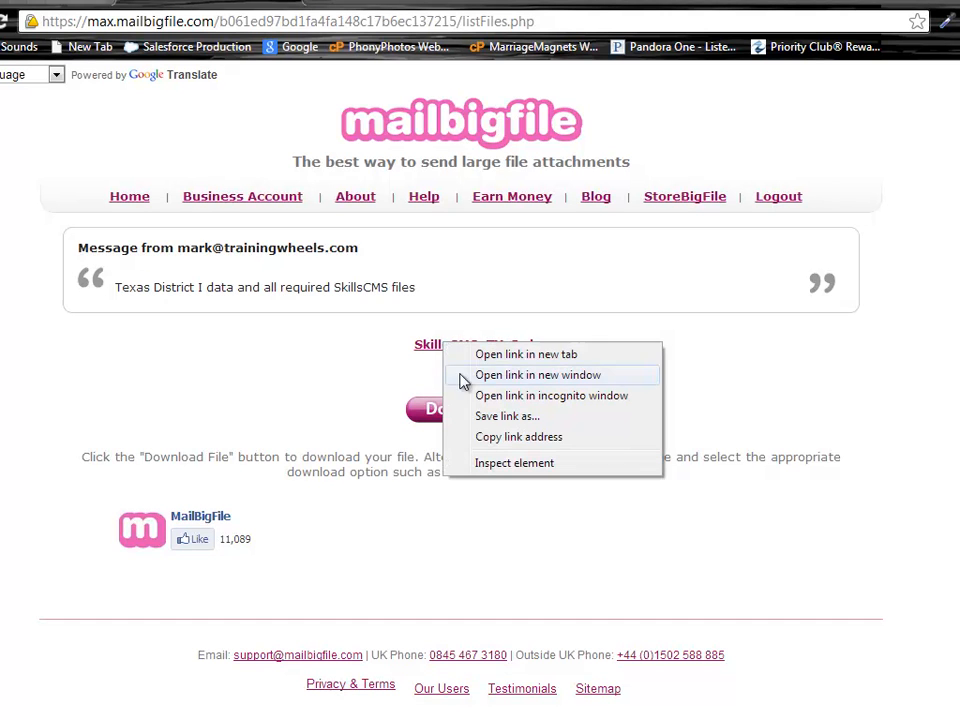
{"action": "left_click", "coordinate": [541, 419]}
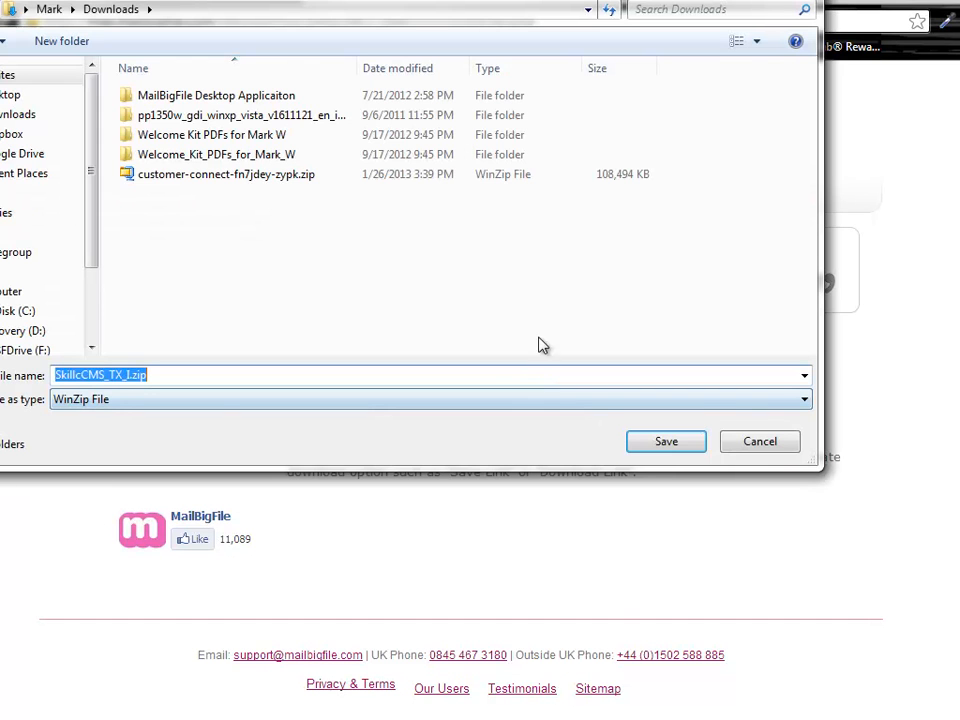
{"action": "left_click", "coordinate": [25, 311]}
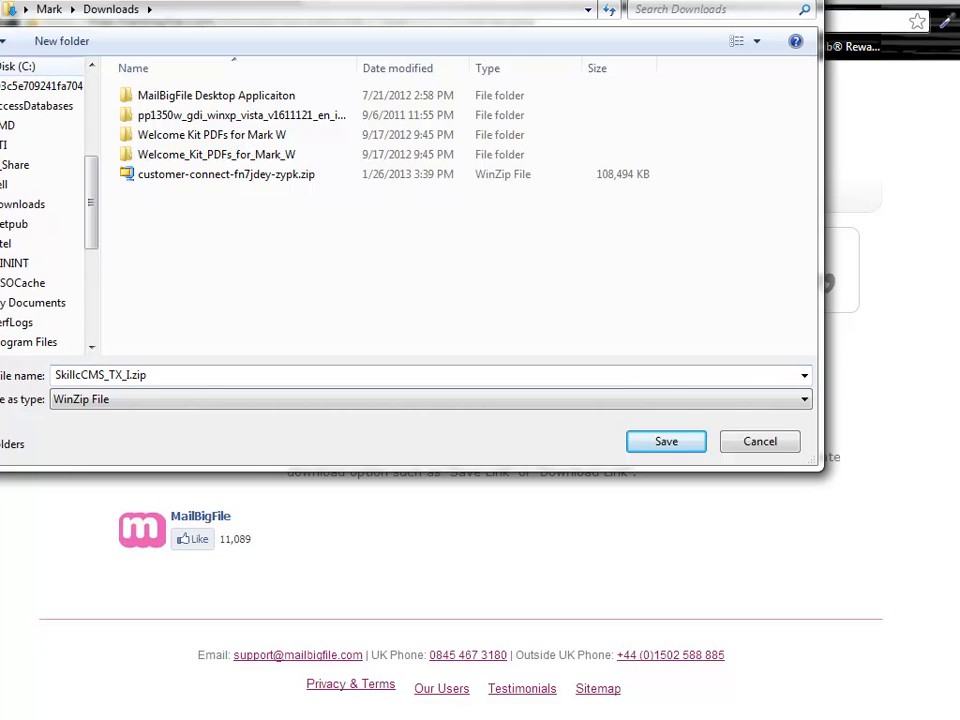
{"action": "scroll", "coordinate": [92, 182], "scroll_direction": "up", "scroll_amount": 2}
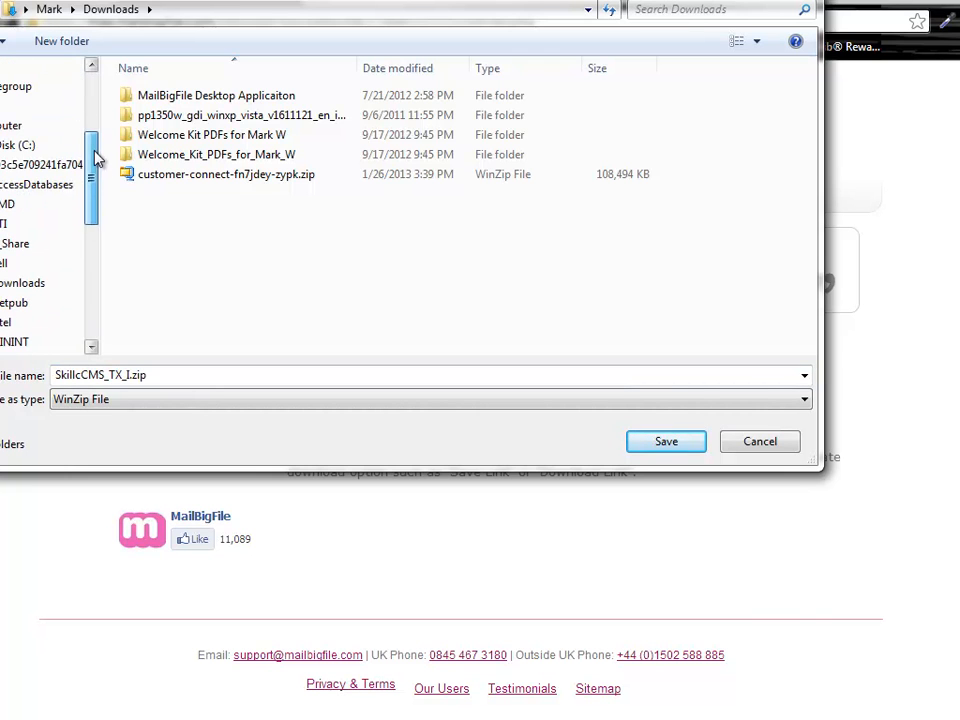
{"action": "left_click", "coordinate": [8, 186]}
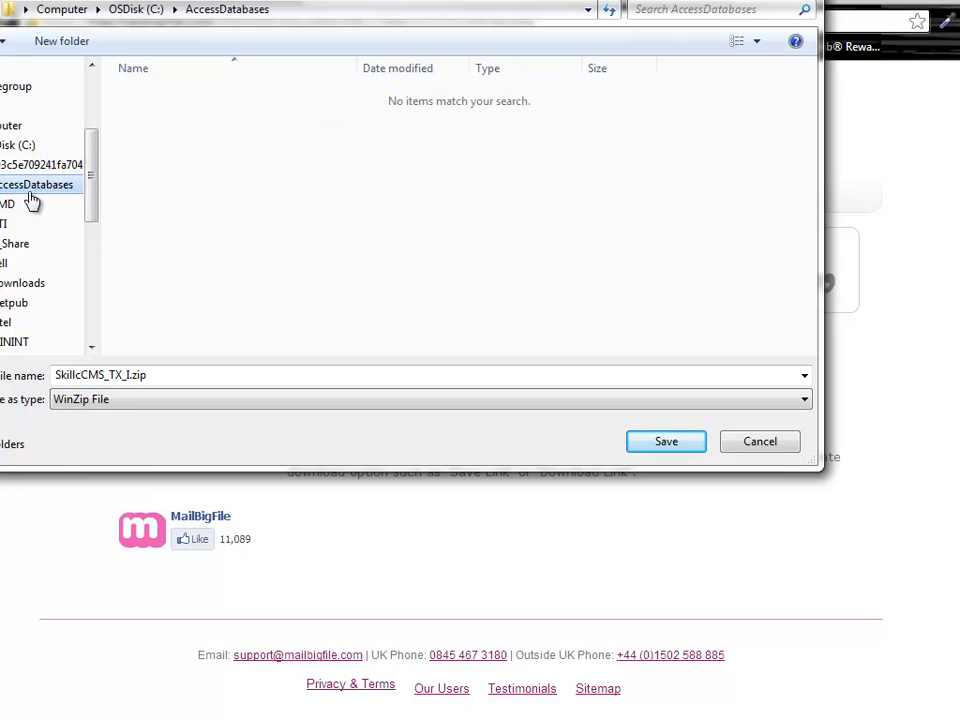
{"action": "left_click_drag", "start_coordinate": [135, 2], "coordinate": [180, 59]}
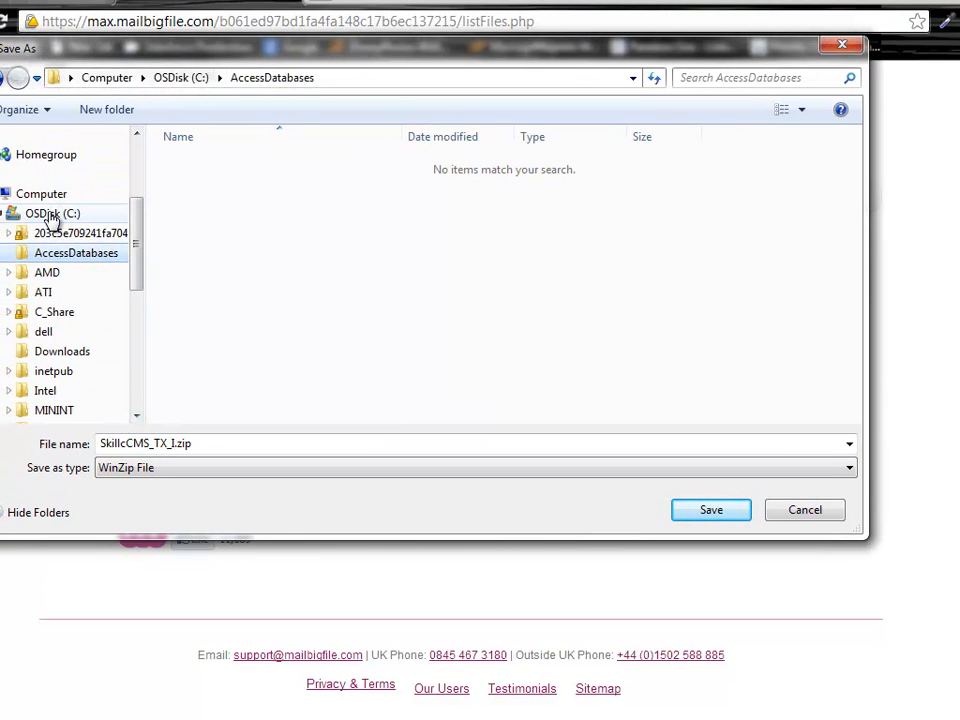
{"action": "left_click", "coordinate": [711, 511]}
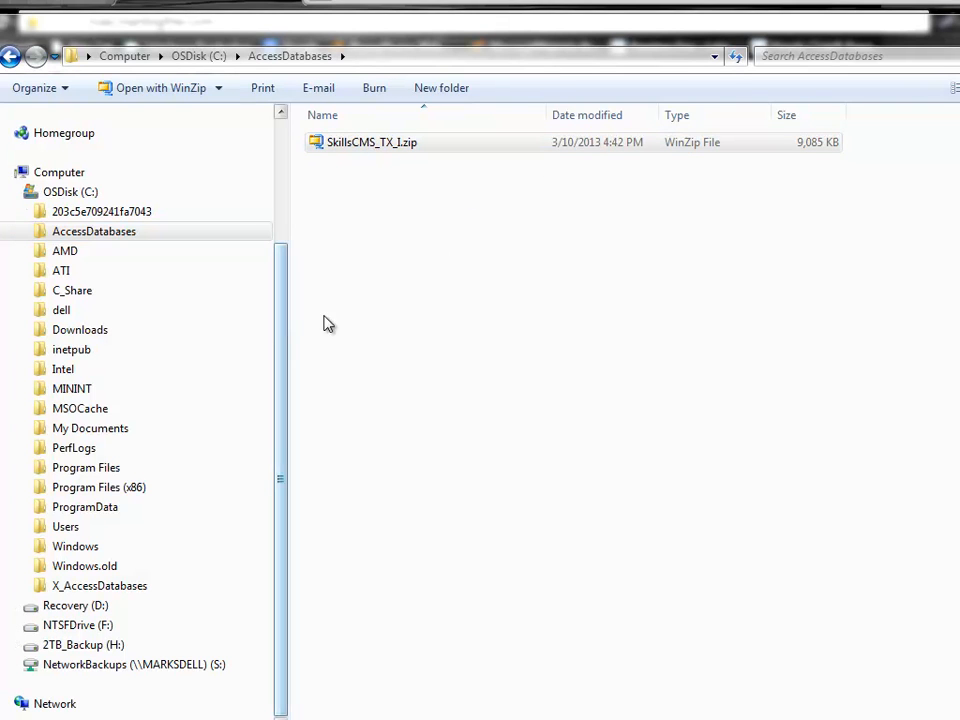
Step: Open SkillsCMS_TX_I.zip from the AccessDatabases folder with Windows Explorer
{"action": "left_click", "coordinate": [352, 152]}
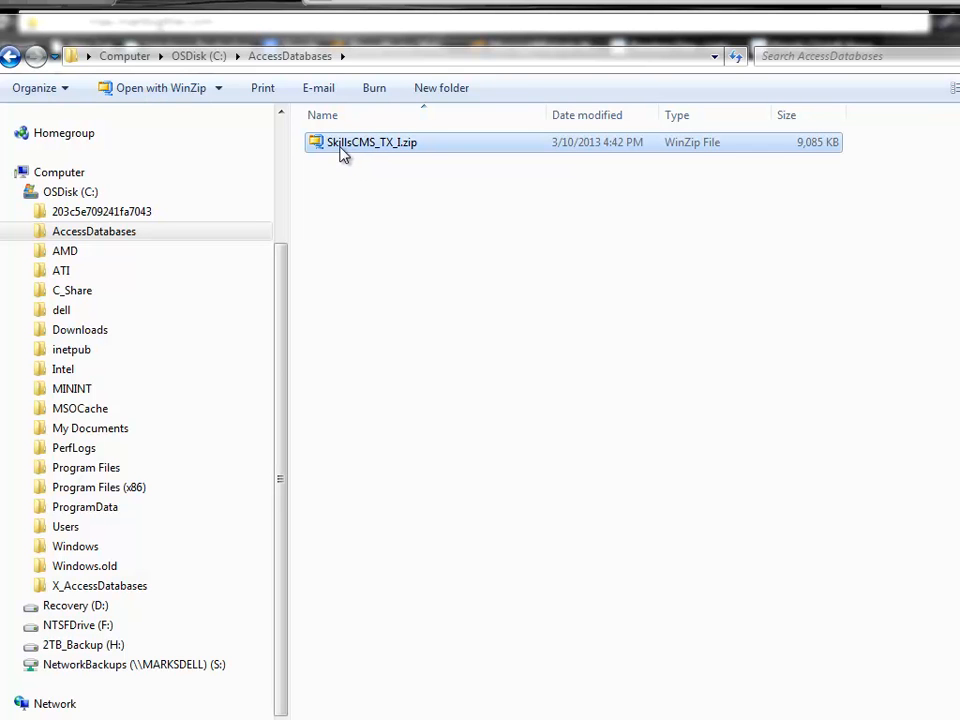
{"action": "right_click", "coordinate": [341, 150]}
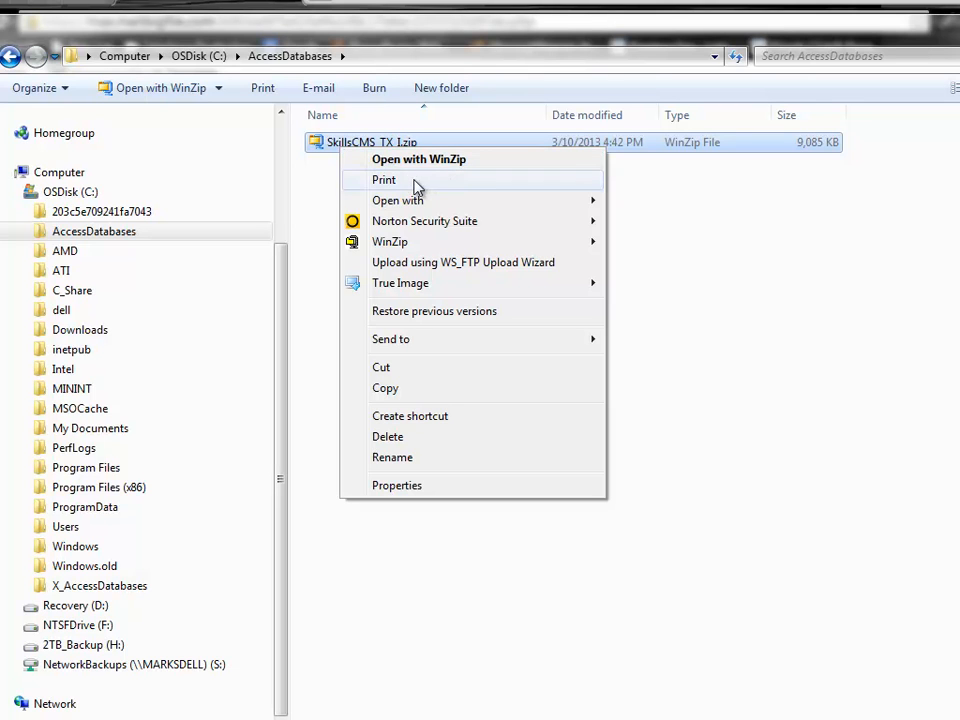
{"action": "mouse_move", "coordinate": [420, 202]}
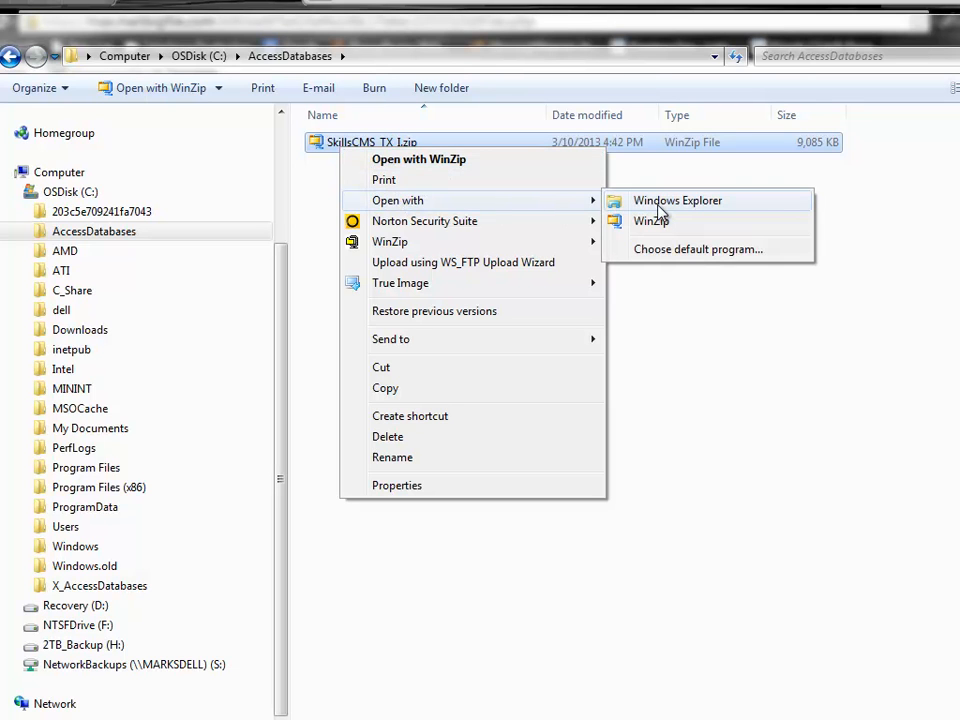
{"action": "left_click", "coordinate": [660, 201]}
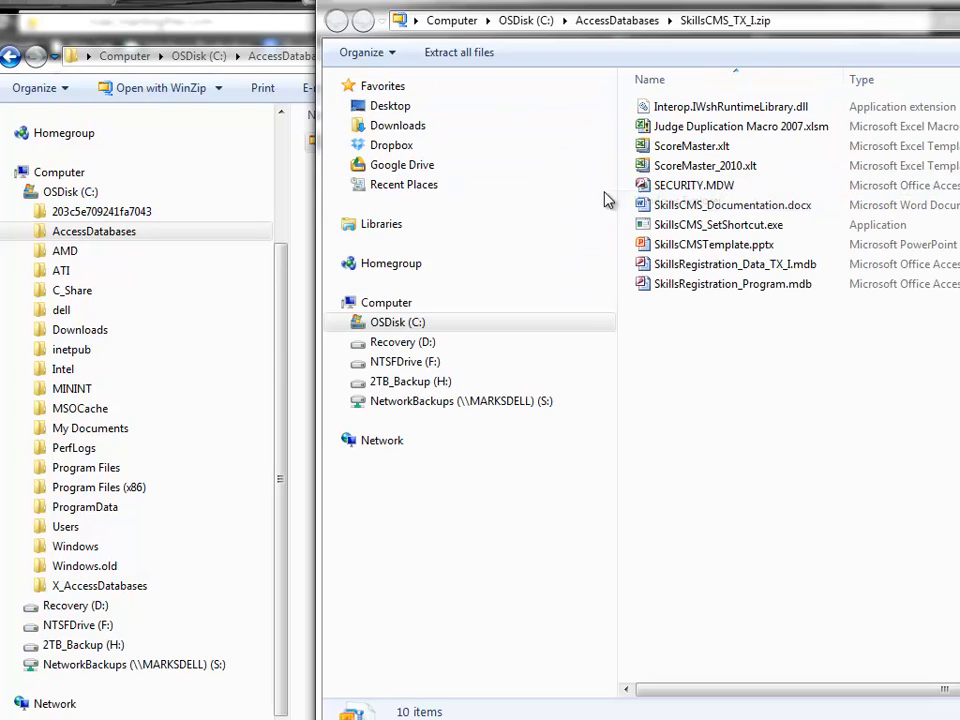
Step: Arrange the zip and AccessDatabases windows side by side and copy all files from the zip into AccessDatabases
{"action": "left_click_drag", "start_coordinate": [458, 2], "coordinate": [352, 78]}
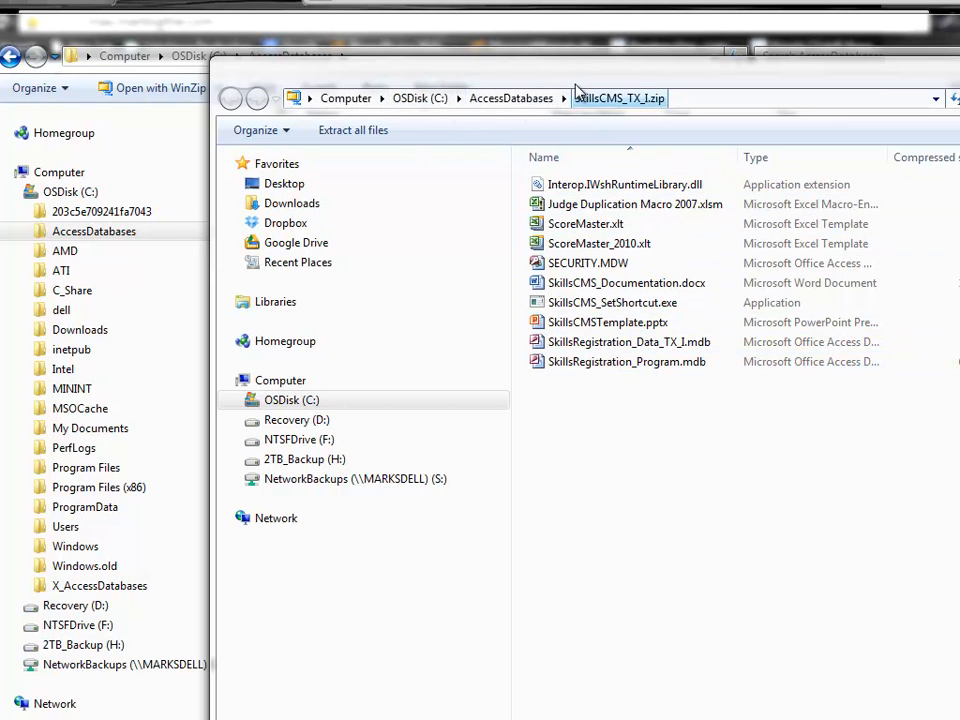
{"action": "mouse_move", "coordinate": [585, 80]}
{"action": "left_mouse_down"}
{"action": "mouse_move", "coordinate": [771, 98]}
{"action": "mouse_move", "coordinate": [891, 90]}
{"action": "left_mouse_up"}
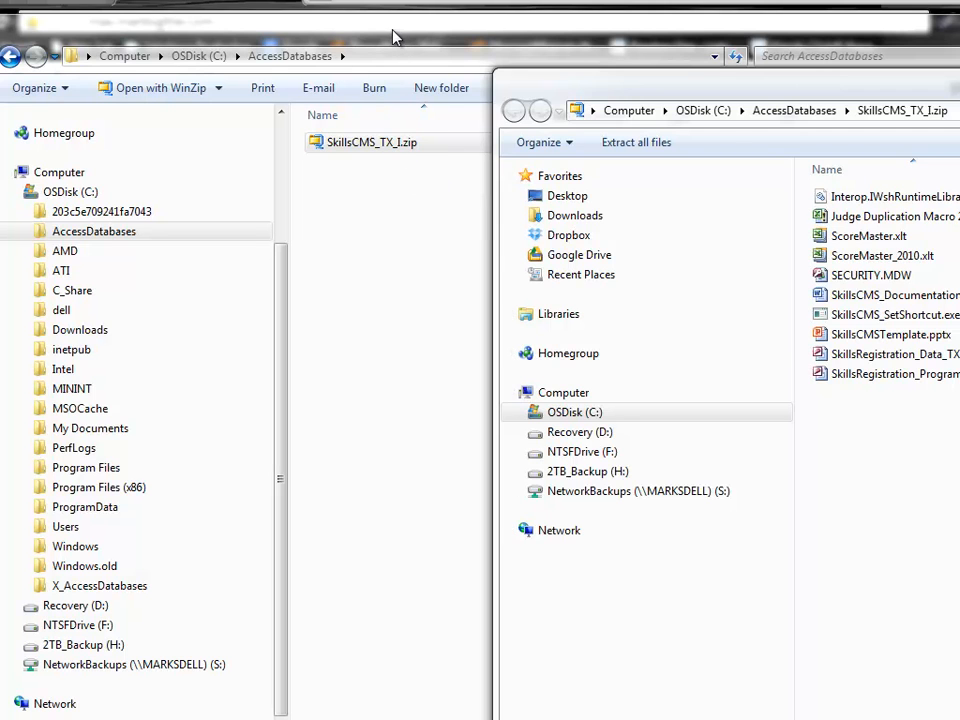
{"action": "left_click", "coordinate": [294, 22]}
{"action": "left_click_drag", "start_coordinate": [339, 37], "coordinate": [322, 37]}
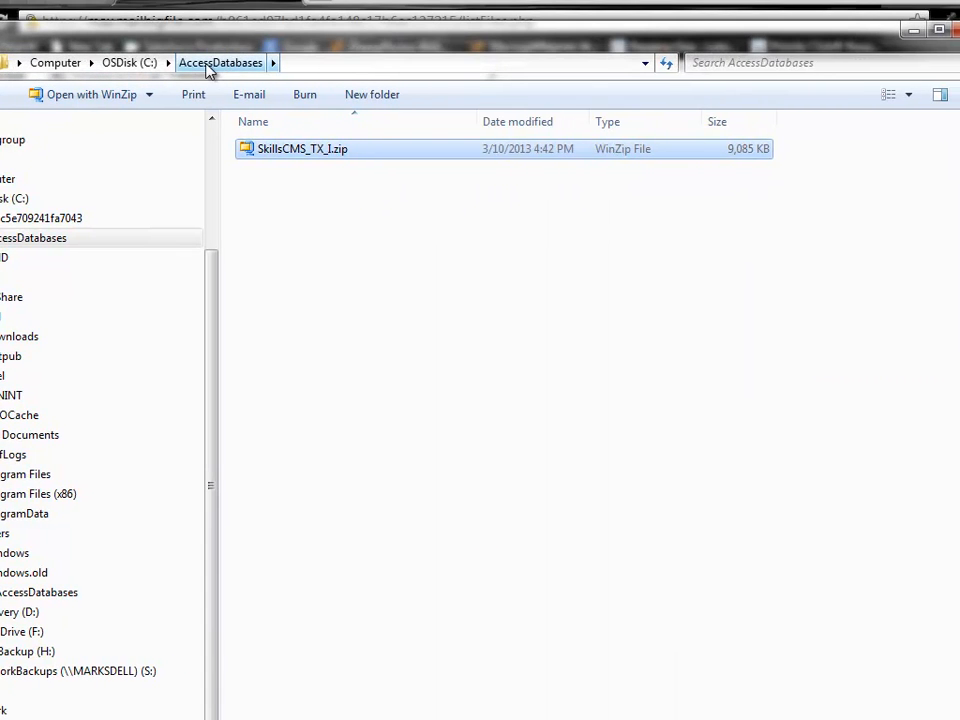
{"action": "left_click", "coordinate": [957, 85]}
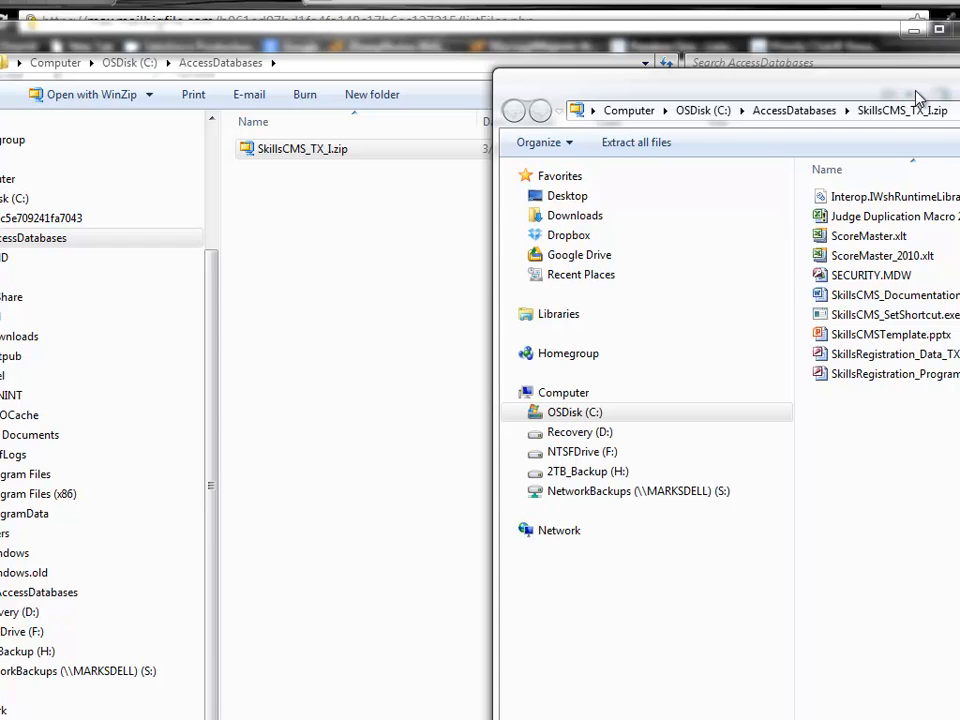
{"action": "left_click_drag", "start_coordinate": [918, 97], "coordinate": [894, 91]}
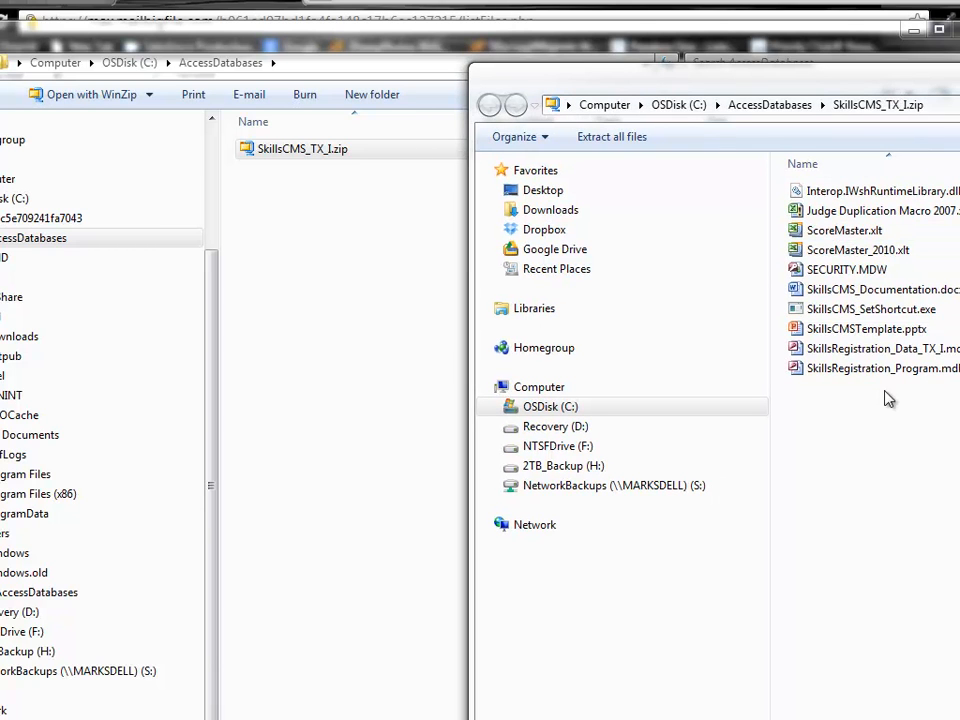
{"action": "left_click_drag", "start_coordinate": [921, 422], "coordinate": [799, 198]}
{"action": "left_click_drag", "start_coordinate": [958, 456], "coordinate": [349, 309]}
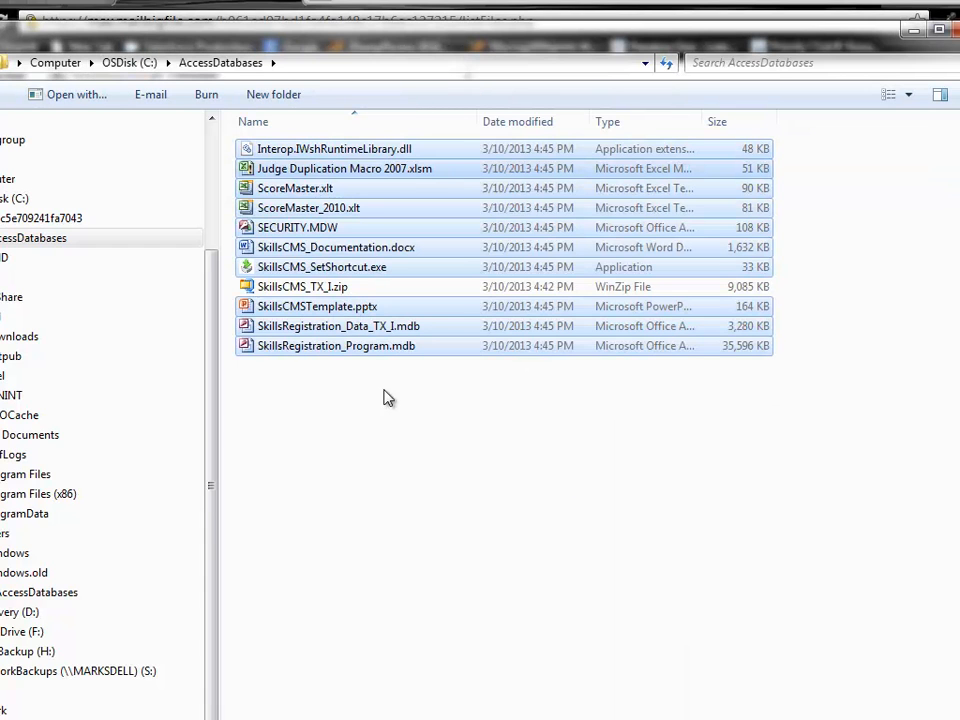
{"action": "left_click", "coordinate": [422, 457]}
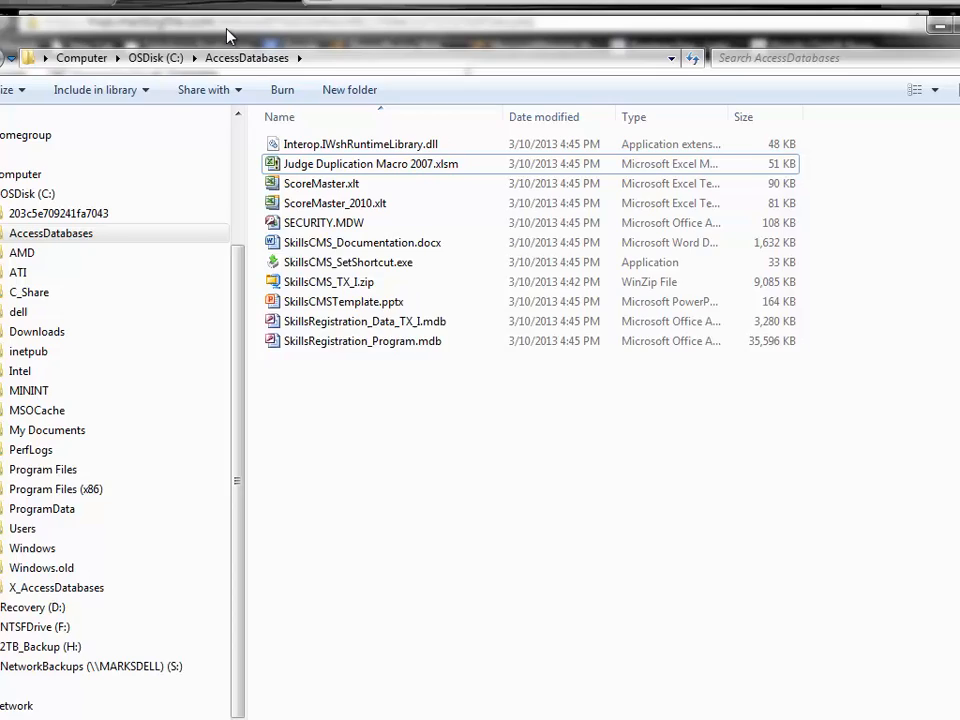
Step: Examine the extracted files in AccessDatabases, including the program and data databases, documentation, SECURITY.MDW and the ScoreMaster templates
{"action": "left_click", "coordinate": [31, 197]}
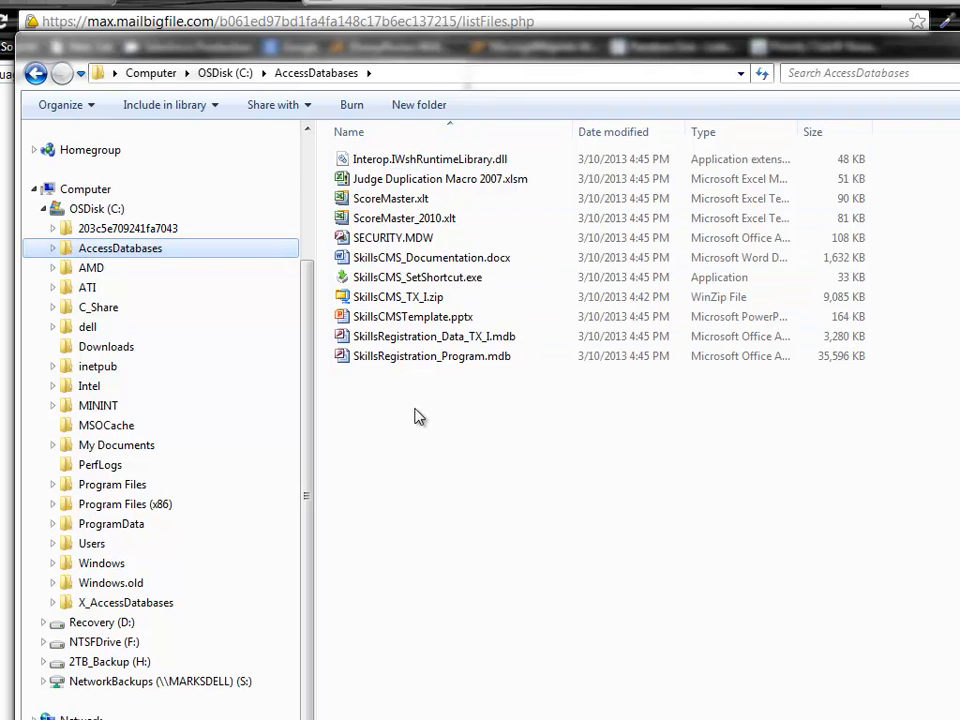
{"action": "left_click", "coordinate": [409, 362]}
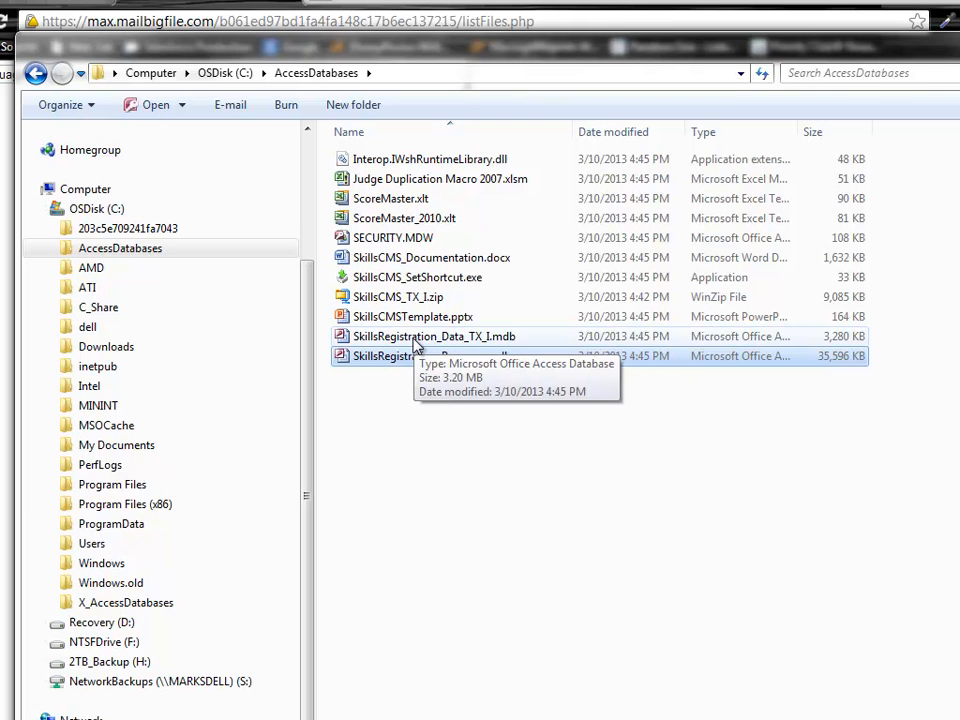
{"action": "left_click", "coordinate": [462, 340]}
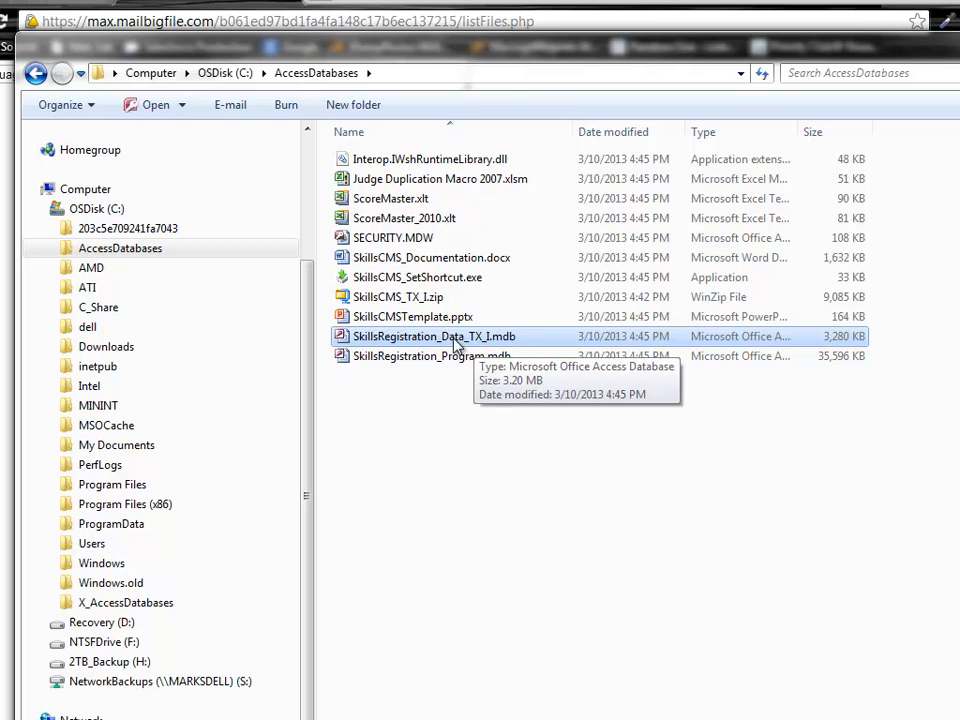
{"action": "left_click", "coordinate": [393, 320]}
{"action": "left_click", "coordinate": [398, 258]}
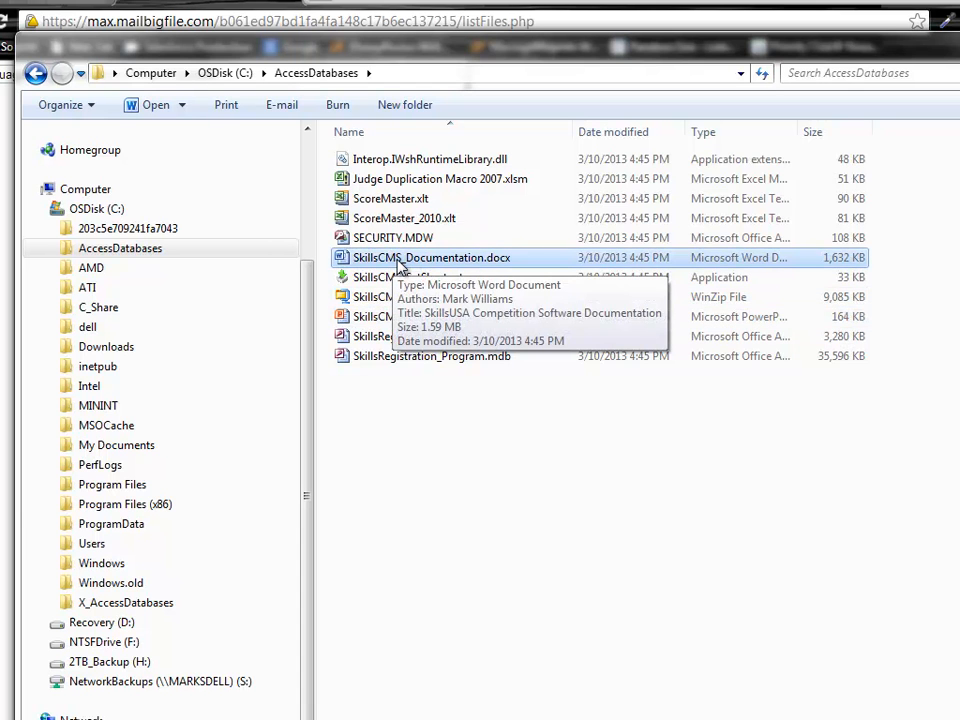
{"action": "left_click", "coordinate": [401, 240]}
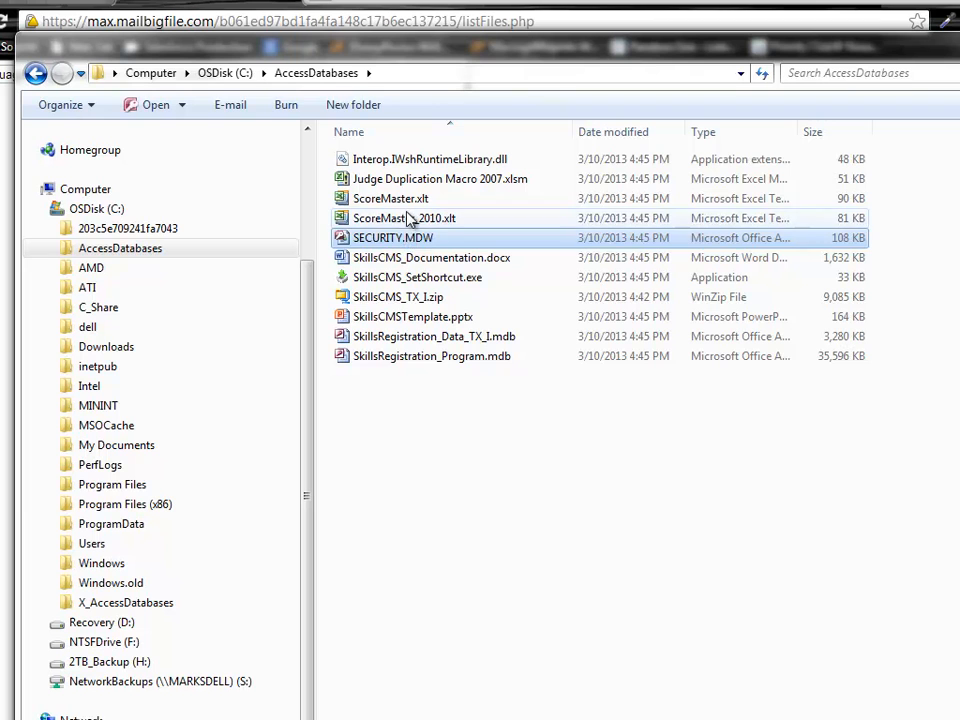
{"action": "left_click", "coordinate": [406, 218]}
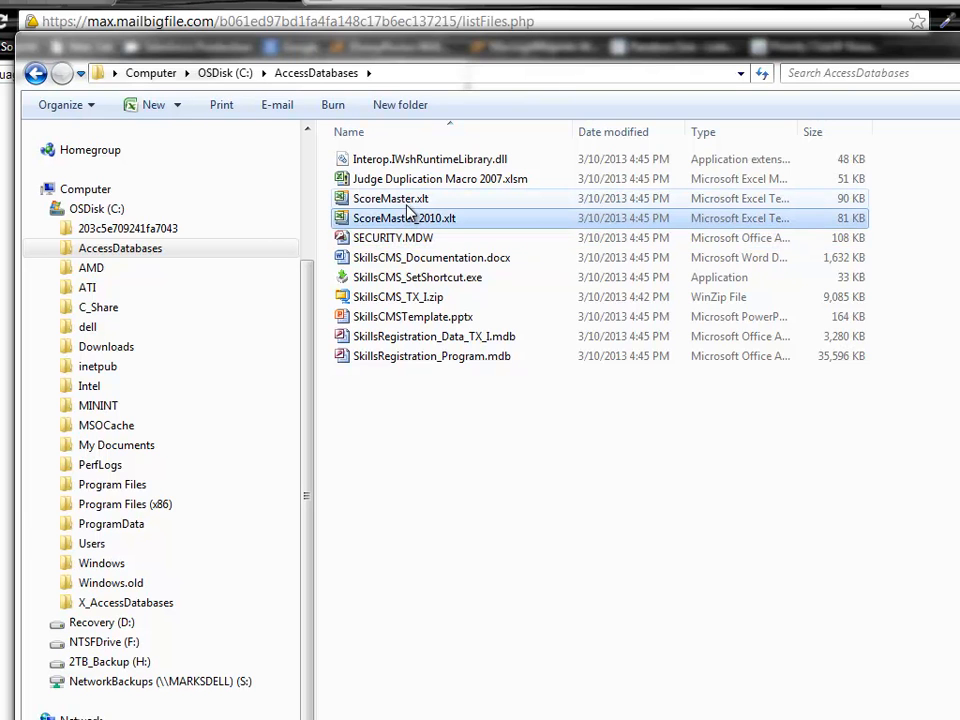
{"action": "left_click", "coordinate": [407, 204]}
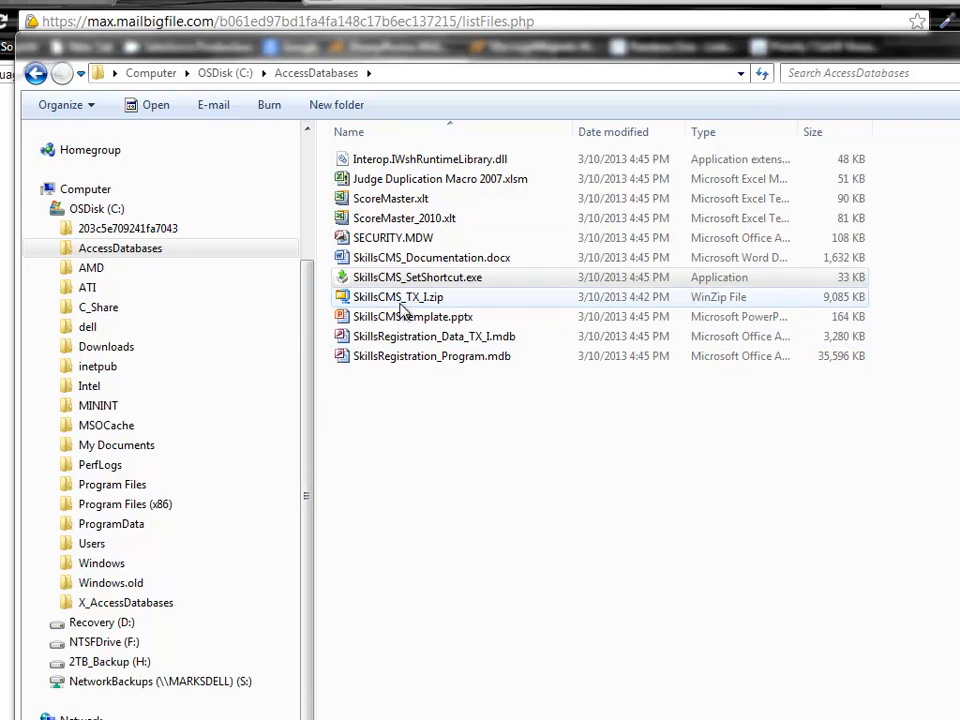
{"action": "left_click", "coordinate": [445, 358]}
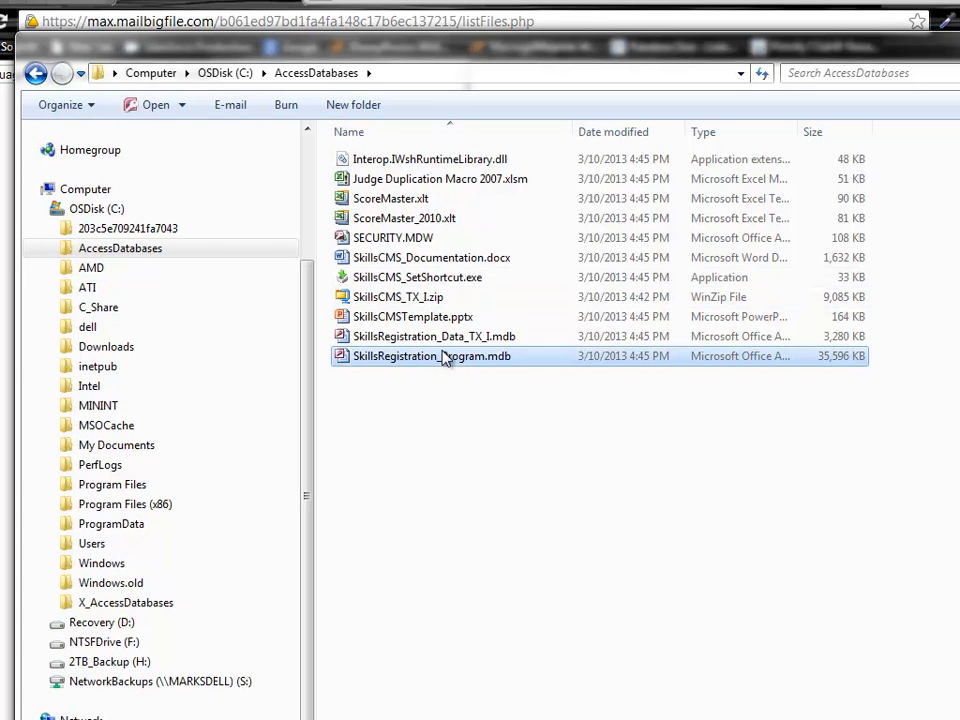
{"action": "left_click", "coordinate": [445, 358]}
{"action": "left_click", "coordinate": [440, 337]}
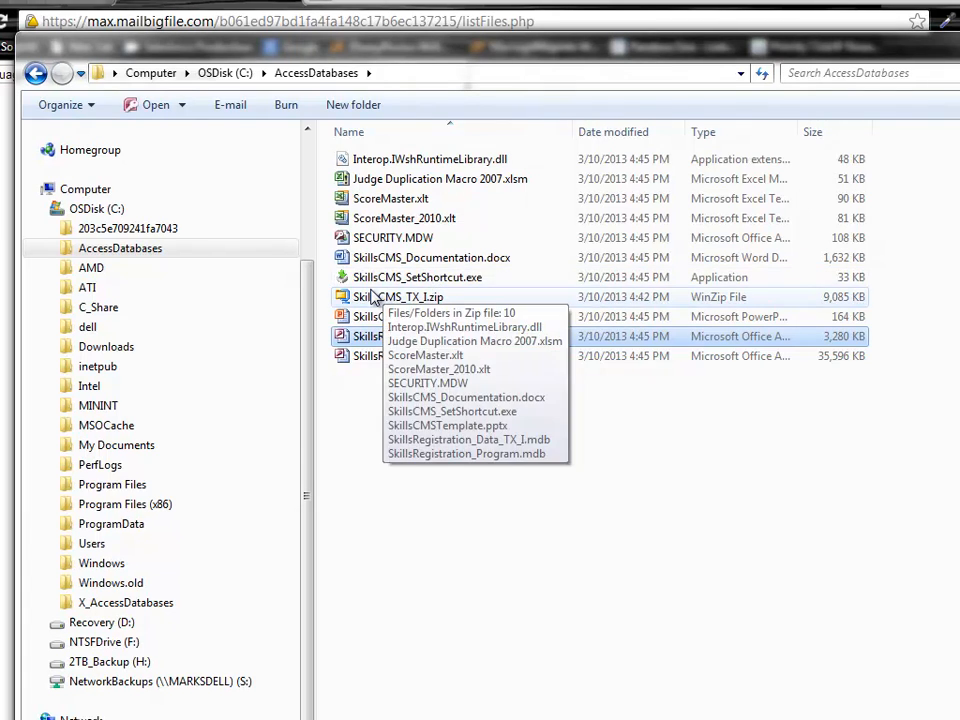
Step: Run SkillsCMS_SetShortcut.exe despite the unverified publisher and move the utility's window off the file list
{"action": "double_click", "coordinate": [430, 280]}
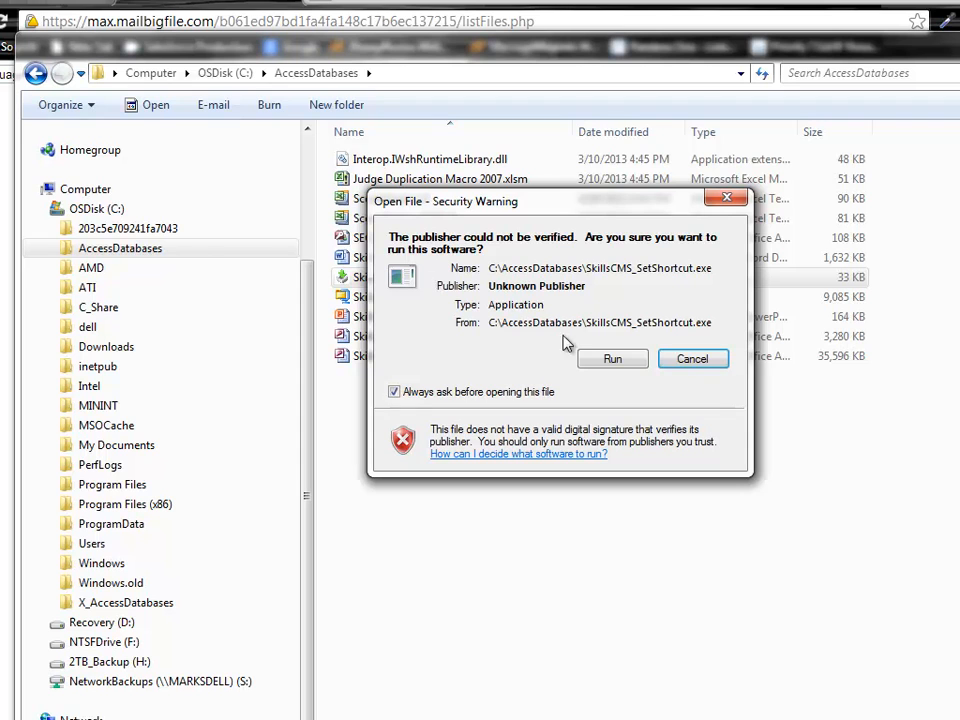
{"action": "left_click", "coordinate": [607, 365]}
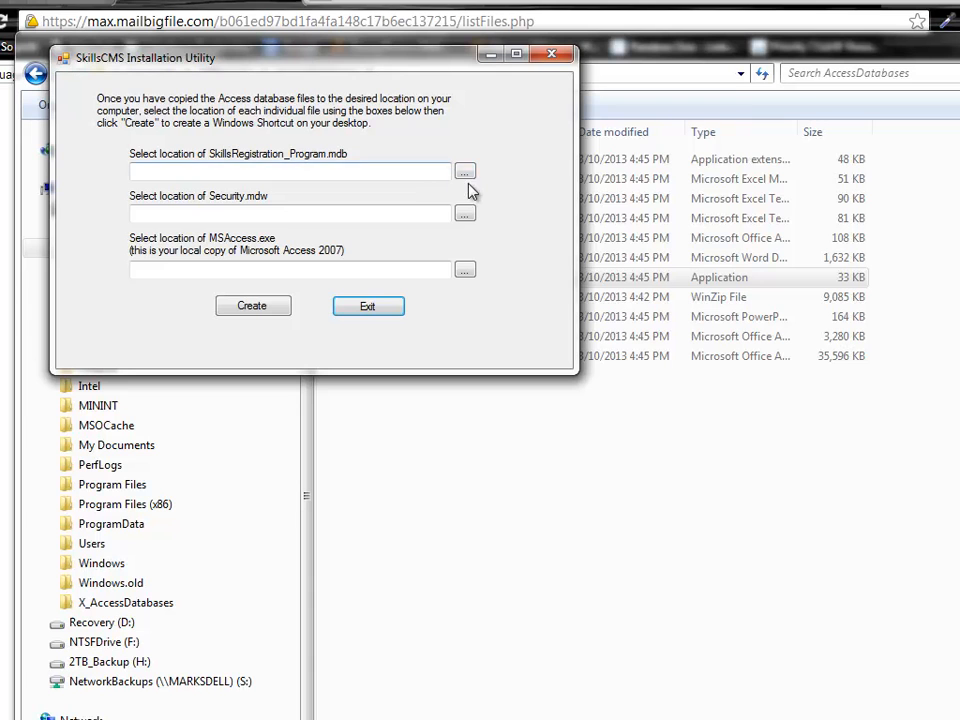
{"action": "left_click_drag", "start_coordinate": [440, 57], "coordinate": [868, 88]}
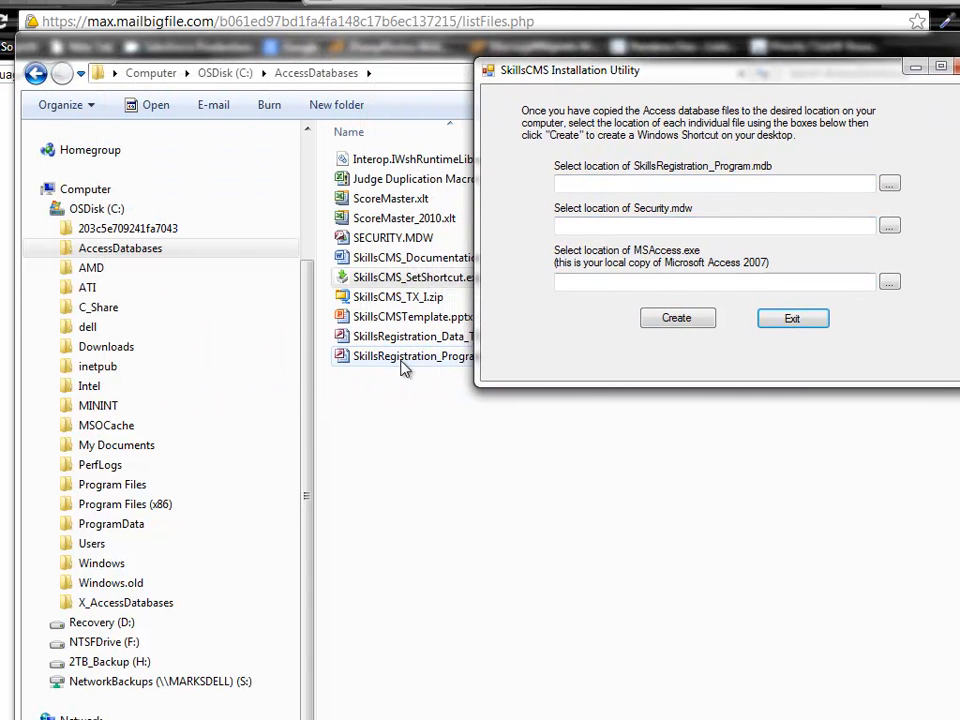
Step: Set the SkillsRegistration_Program.mdb location to the copy in C:\AccessDatabases, moving the utility and file dialog to reach their controls
{"action": "left_click_drag", "start_coordinate": [594, 78], "coordinate": [478, 75]}
{"action": "left_click_drag", "start_coordinate": [726, 80], "coordinate": [615, 84]}
{"action": "left_click", "coordinate": [662, 183]}
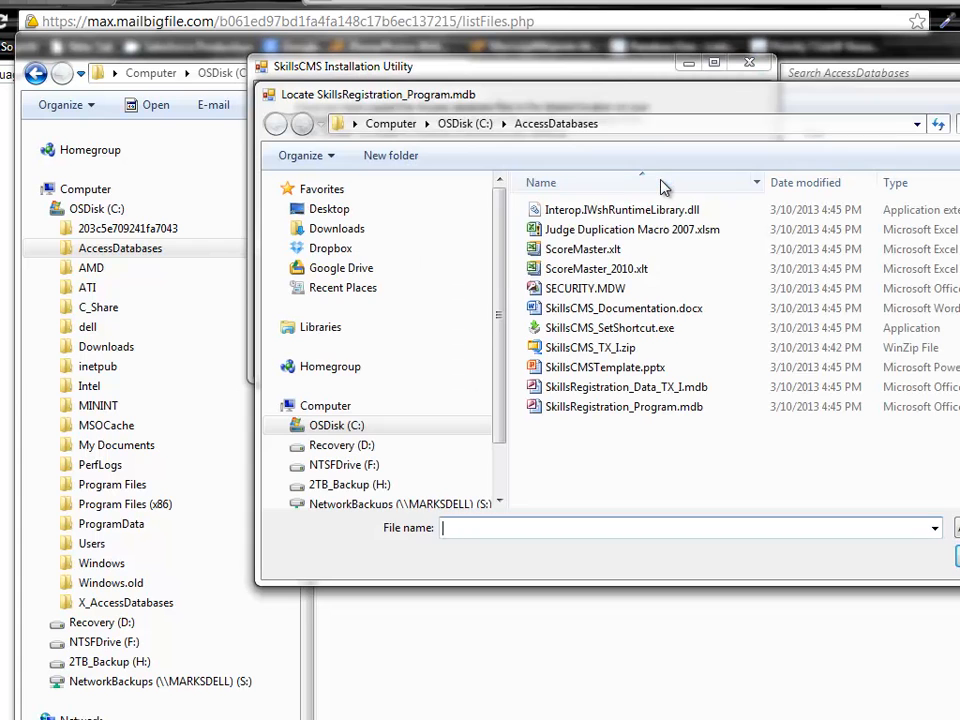
{"action": "left_click", "coordinate": [284, 426]}
{"action": "left_click", "coordinate": [327, 466]}
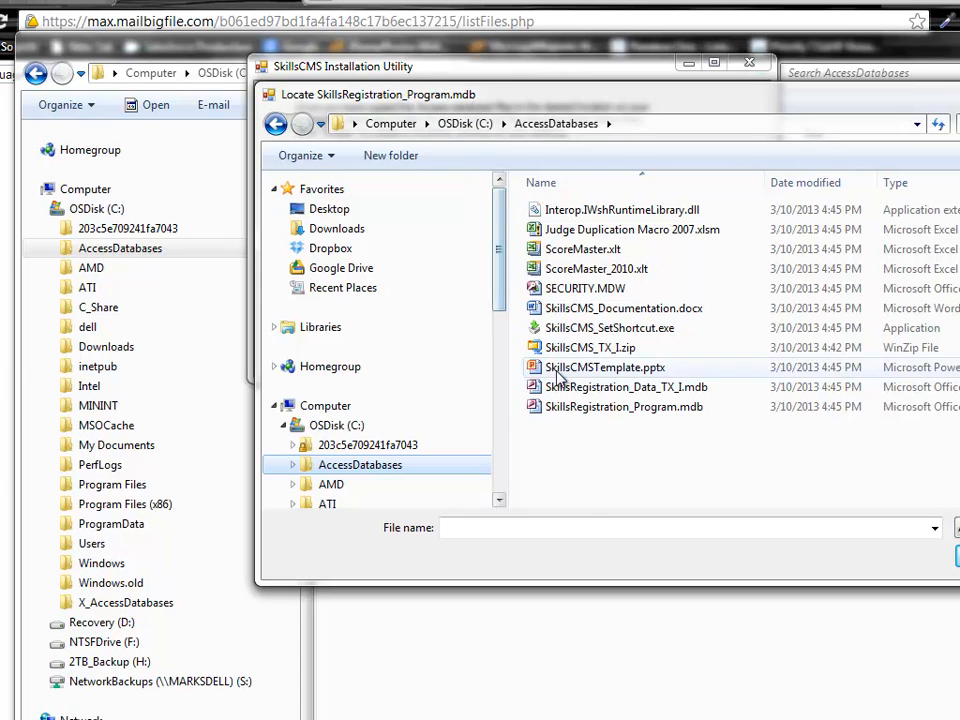
{"action": "left_click", "coordinate": [572, 407]}
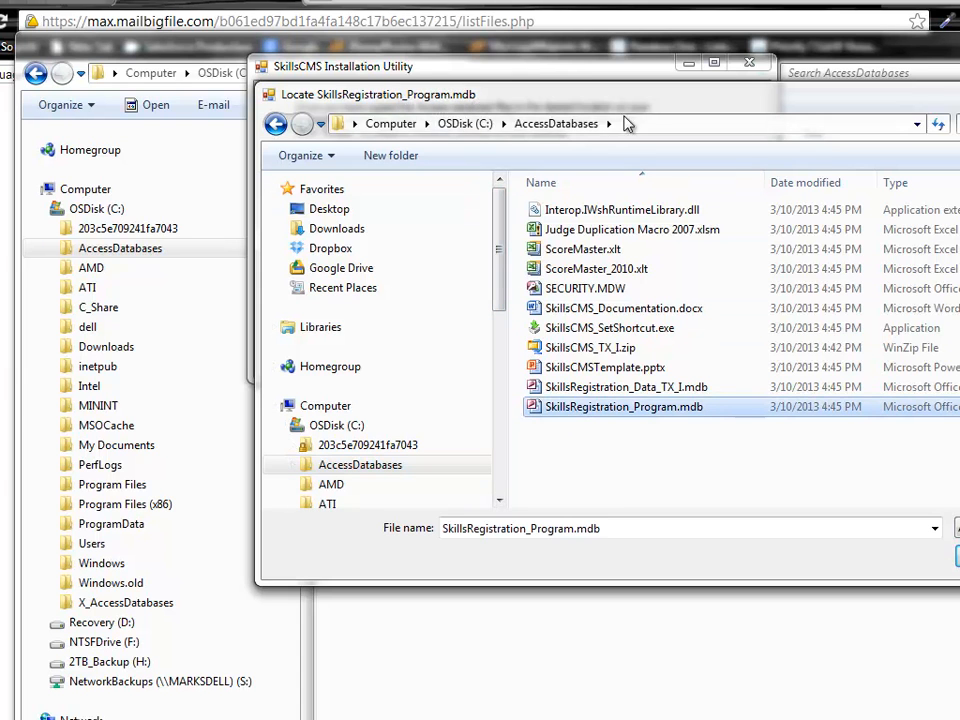
{"action": "left_click_drag", "start_coordinate": [628, 110], "coordinate": [490, 140]}
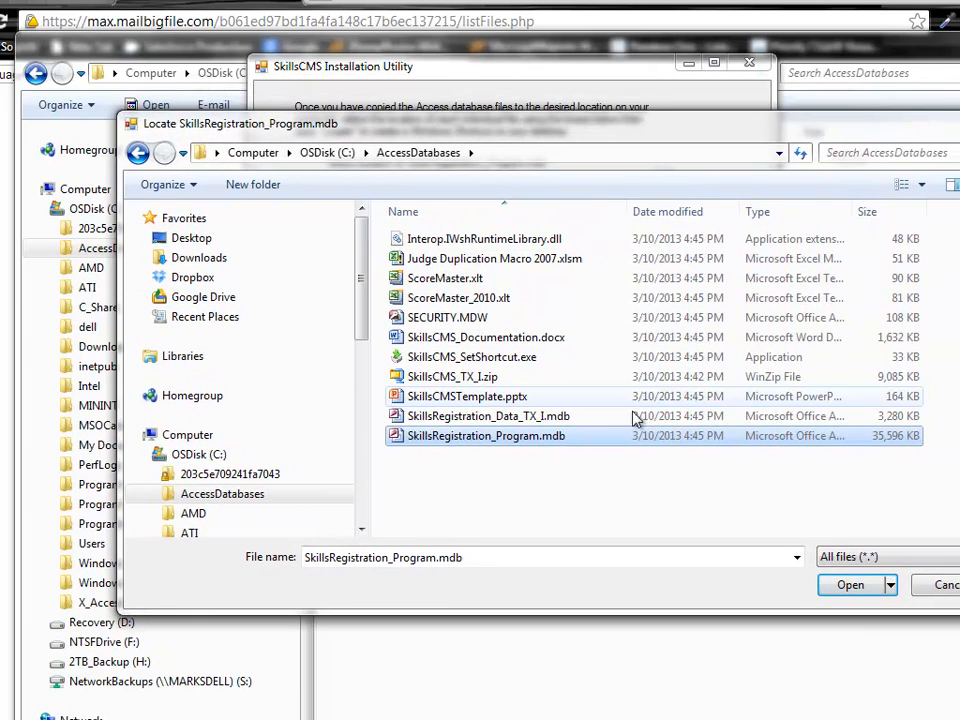
{"action": "left_click", "coordinate": [842, 588]}
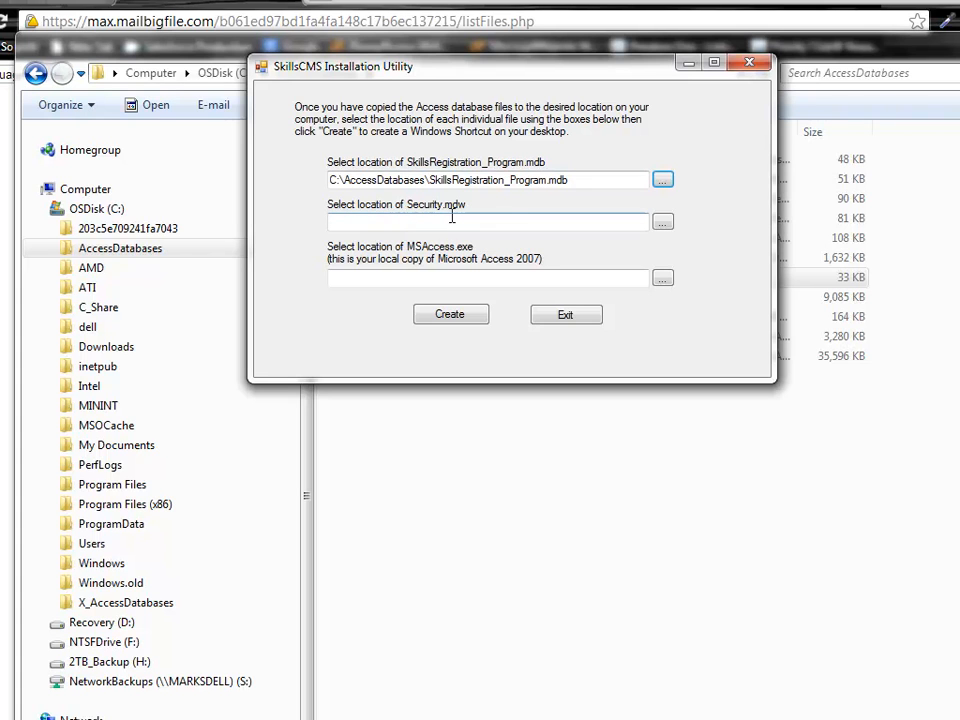
Step: Set the Security.mdw location to SECURITY.MDW in C:\AccessDatabases
{"action": "left_click", "coordinate": [663, 223]}
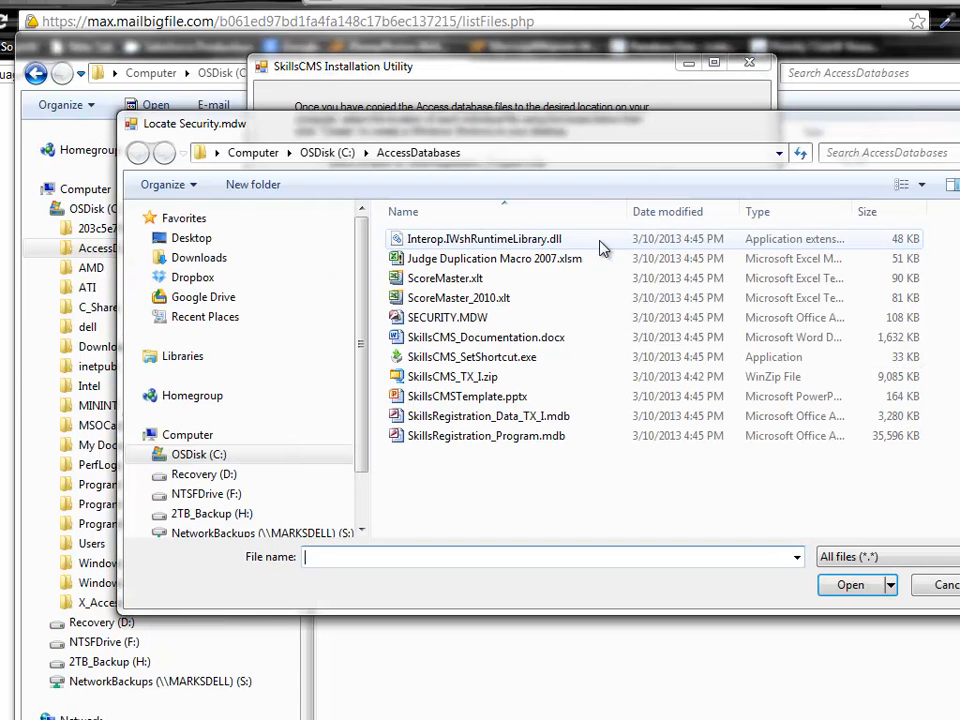
{"action": "left_click", "coordinate": [172, 460]}
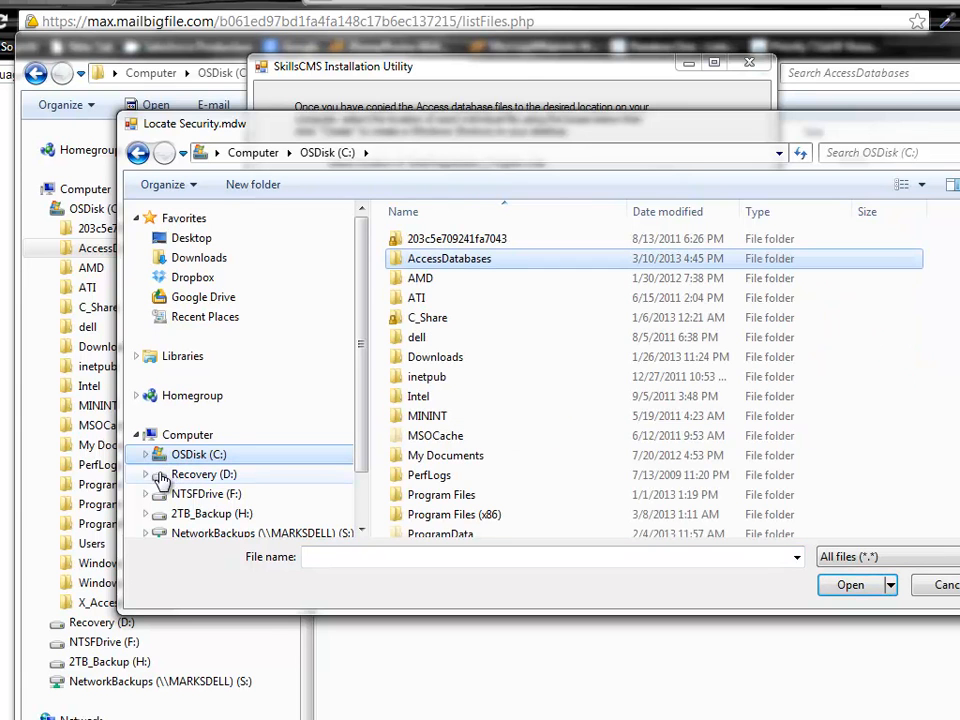
{"action": "left_click", "coordinate": [146, 455]}
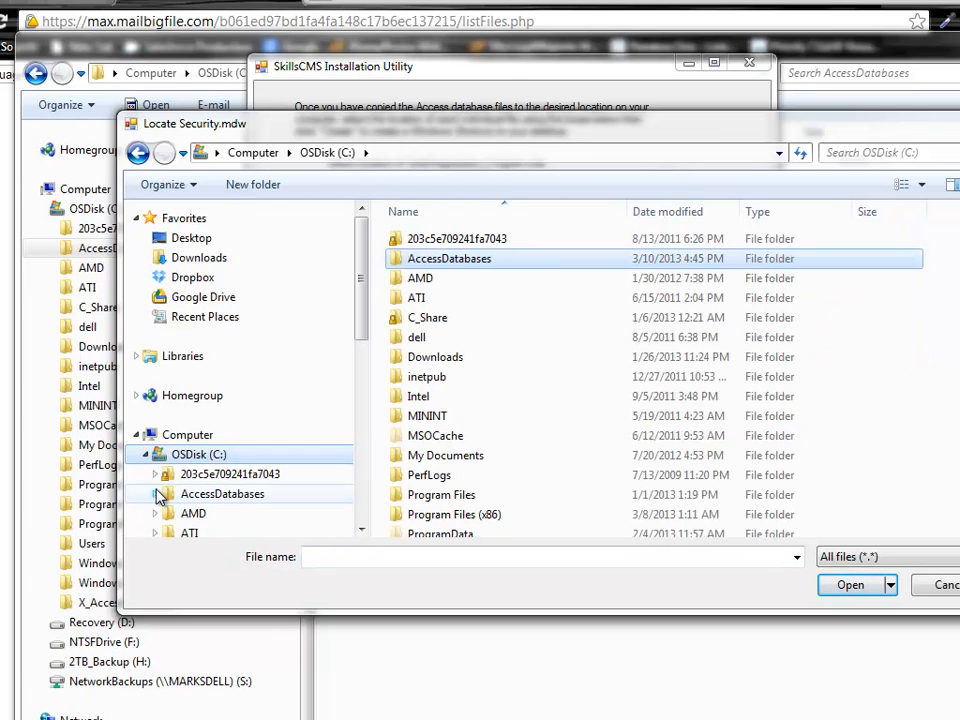
{"action": "left_click", "coordinate": [190, 494]}
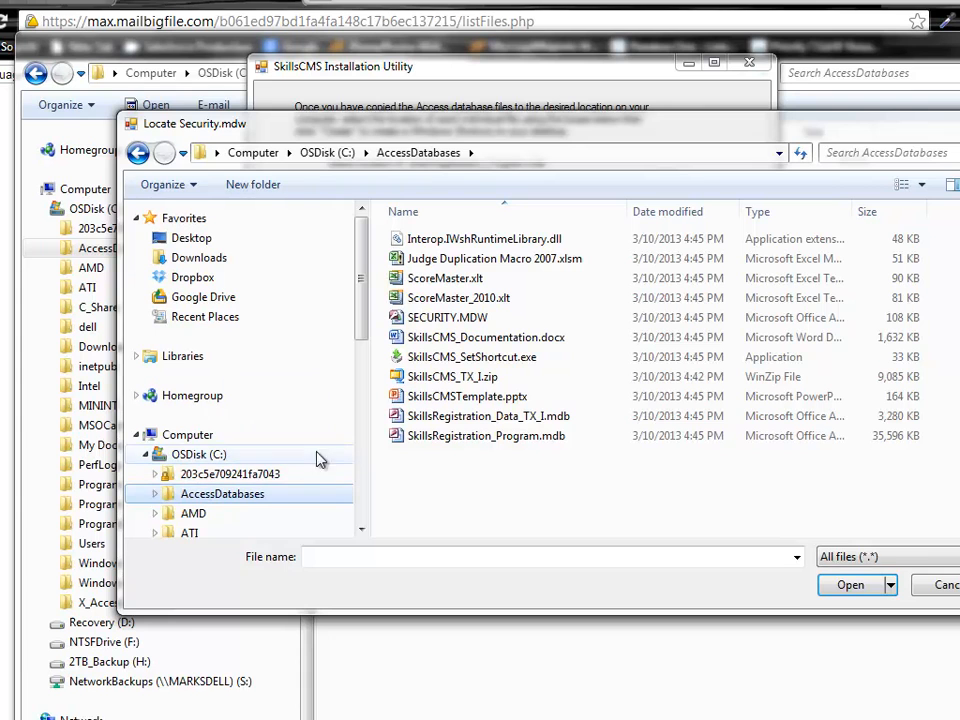
{"action": "left_click", "coordinate": [444, 318]}
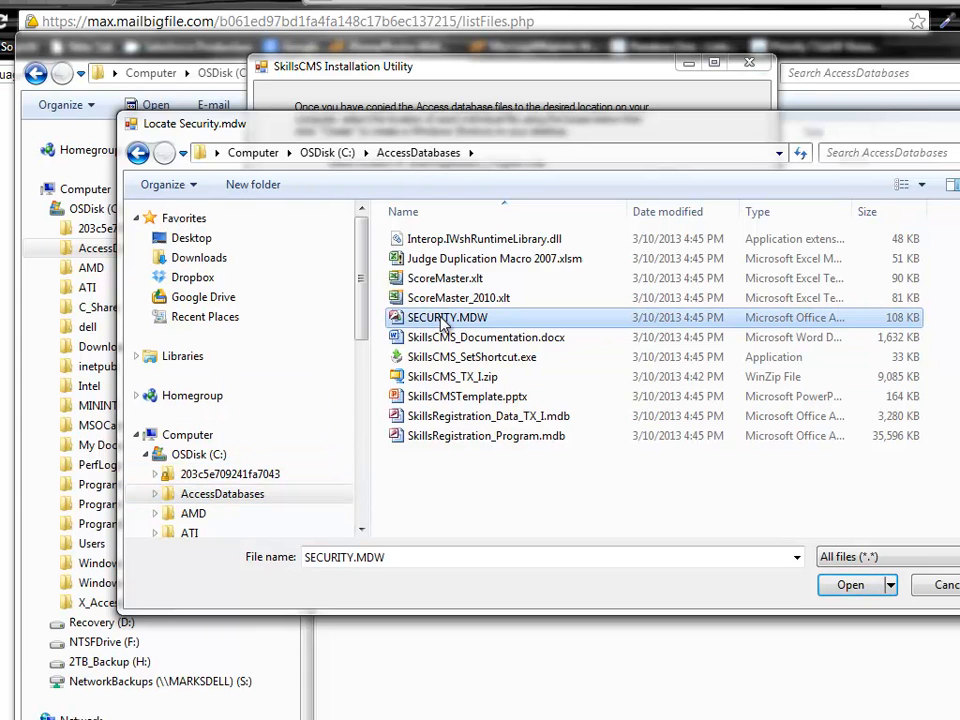
{"action": "left_click", "coordinate": [845, 586]}
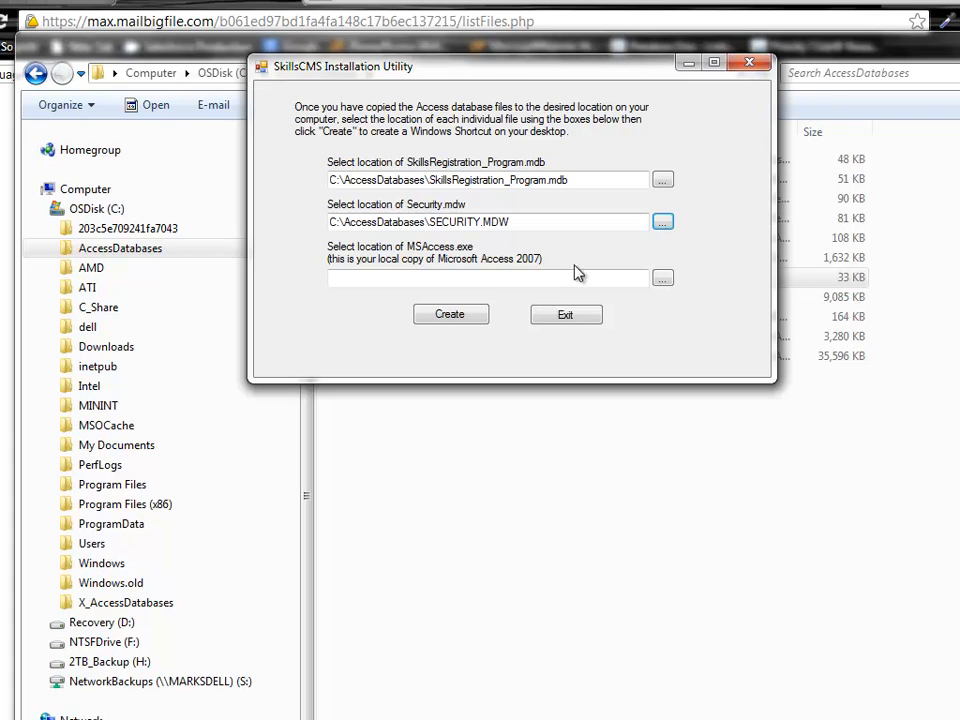
Step: Start locating MSAccess.exe and expand the Program Files (x86) folder on the C: drive
{"action": "left_click", "coordinate": [667, 282]}
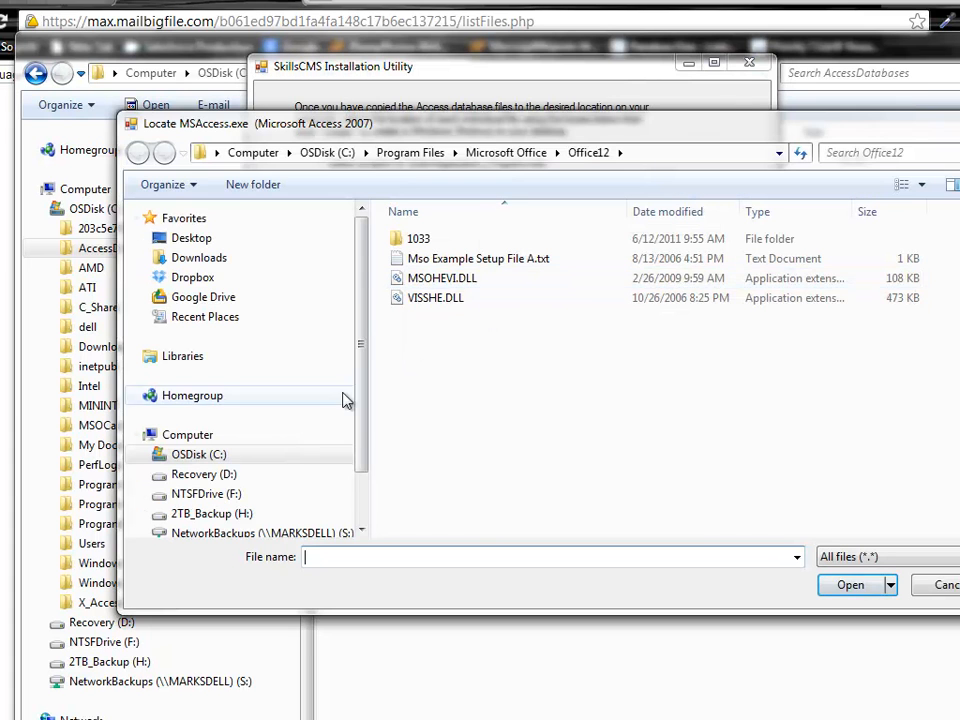
{"action": "left_click", "coordinate": [156, 456]}
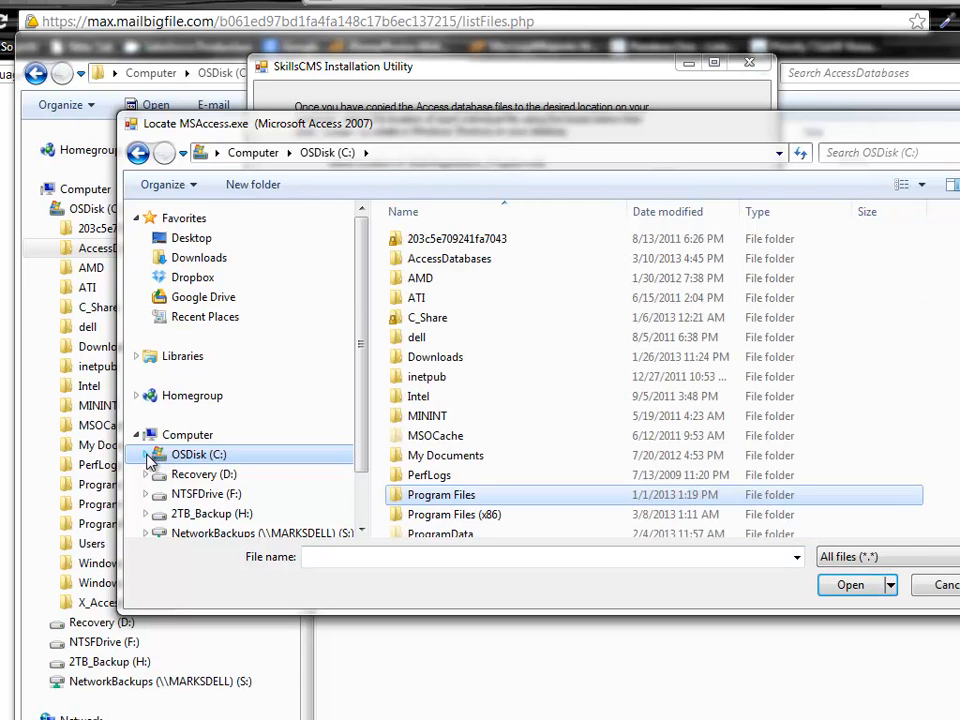
{"action": "left_click", "coordinate": [146, 455]}
{"action": "left_click_drag", "start_coordinate": [236, 137], "coordinate": [236, 105]}
{"action": "left_click_drag", "start_coordinate": [362, 293], "coordinate": [362, 394]}
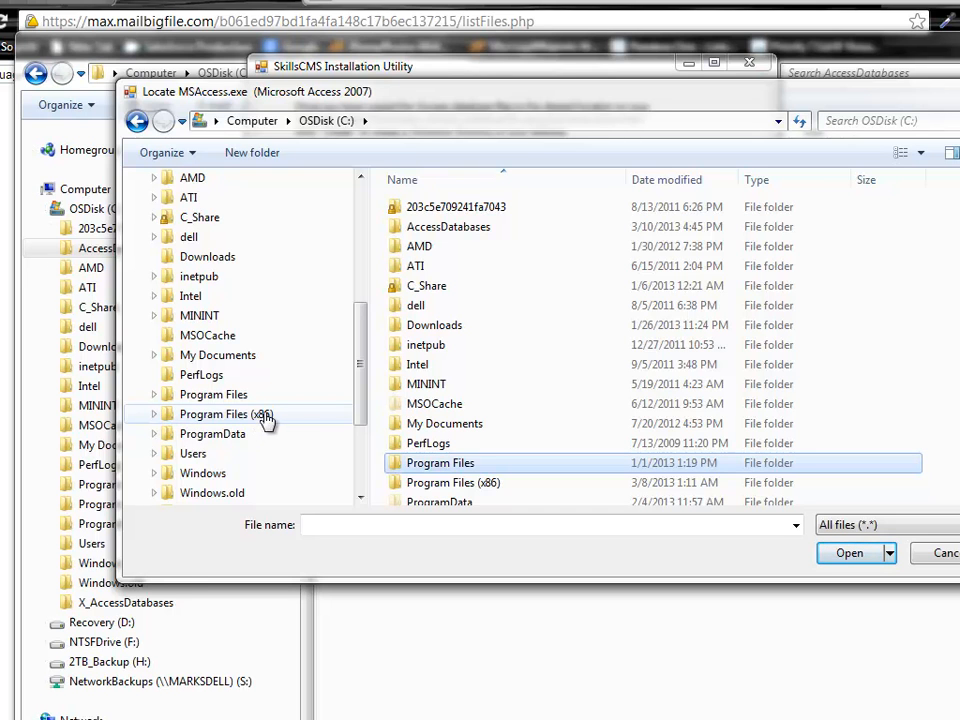
{"action": "left_click_drag", "start_coordinate": [360, 369], "coordinate": [360, 384]}
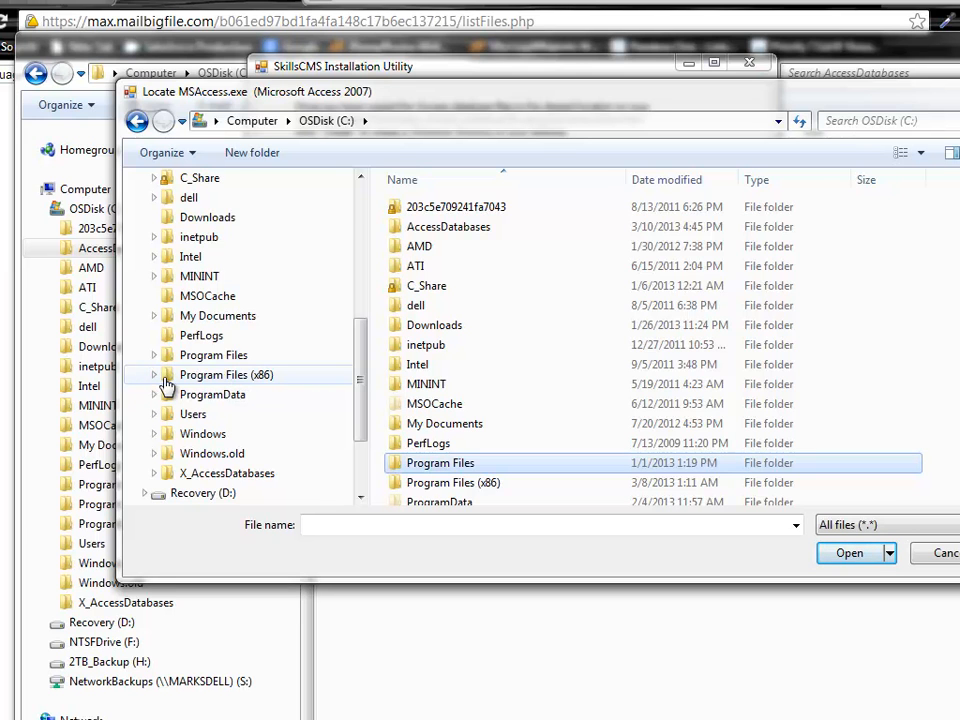
{"action": "left_click", "coordinate": [154, 375]}
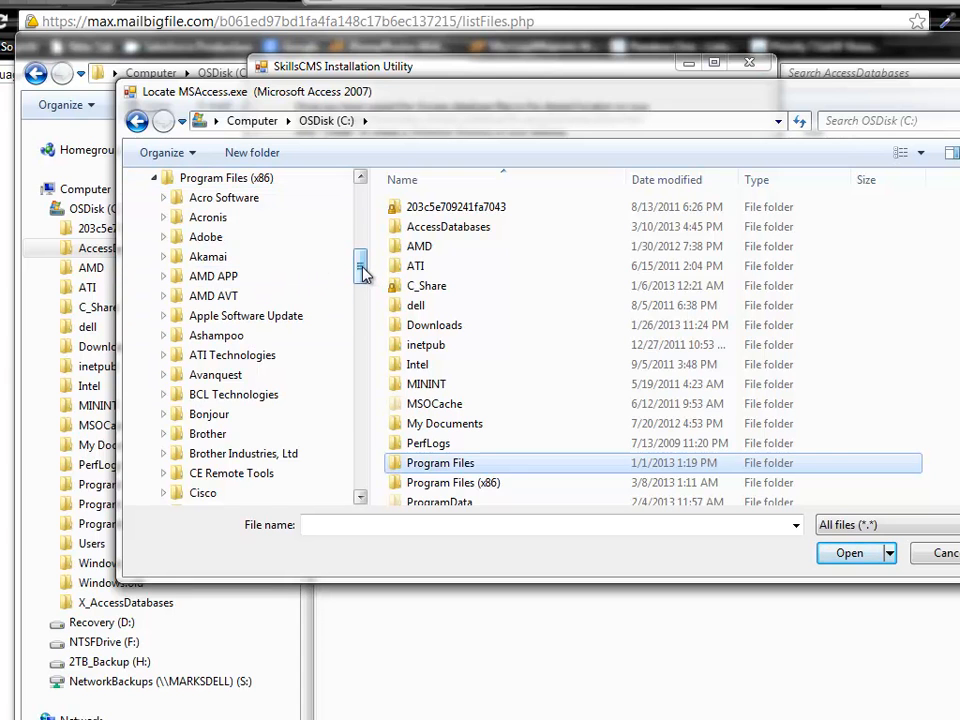
Step: Open the Office14 folder inside Microsoft Office 2010 under Program Files (x86)
{"action": "left_click", "coordinate": [360, 177]}
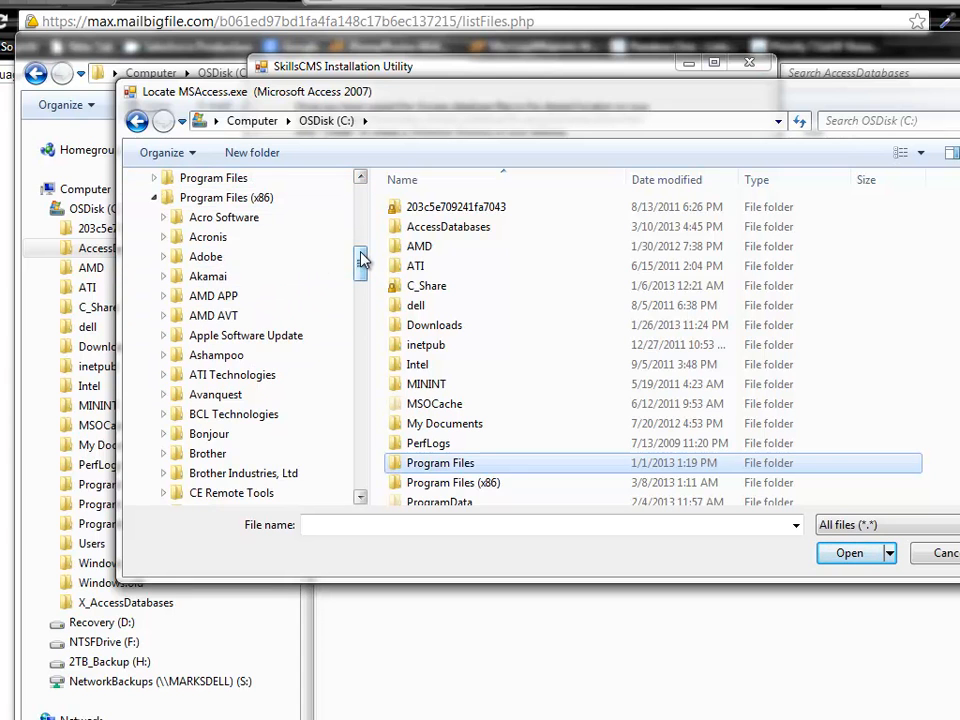
{"action": "scroll", "coordinate": [362, 258], "scroll_direction": "down", "scroll_amount": 1}
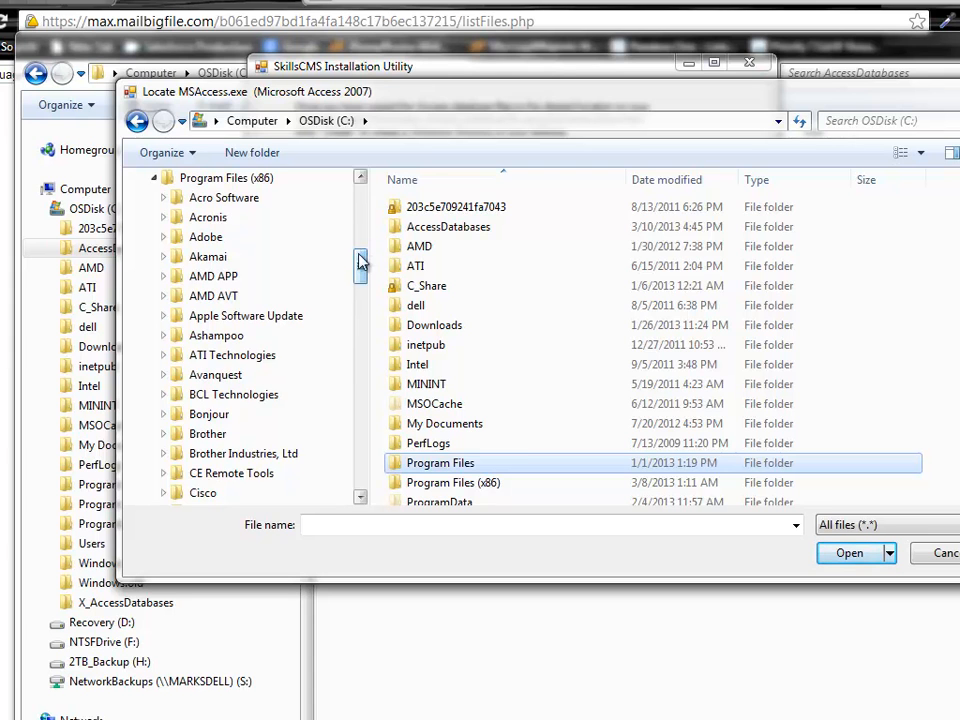
{"action": "left_click", "coordinate": [360, 177]}
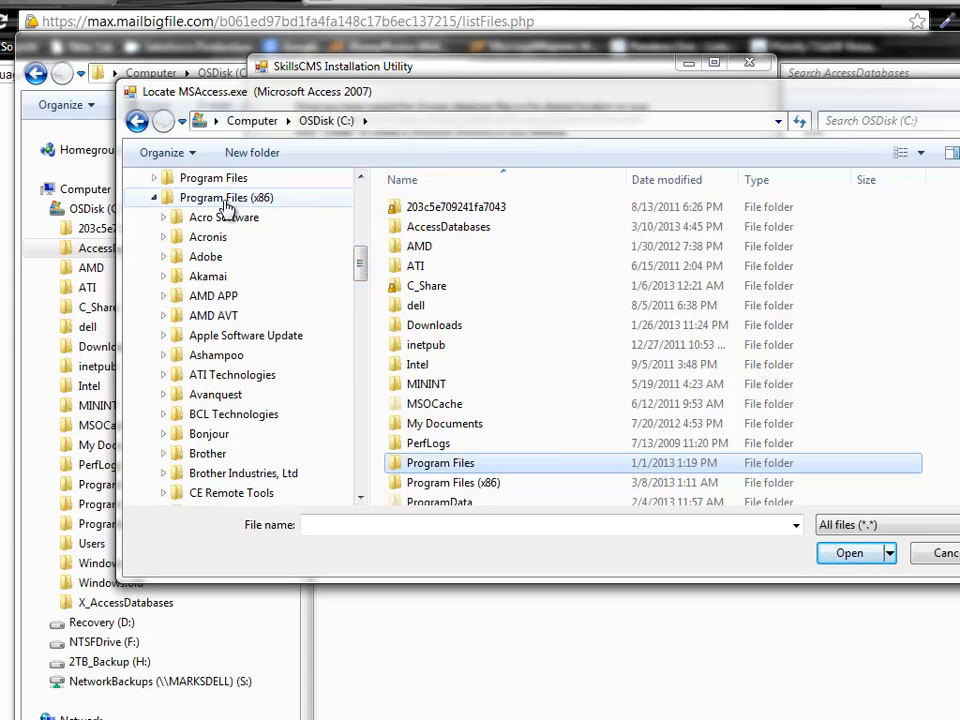
{"action": "left_click_drag", "start_coordinate": [358, 264], "coordinate": [352, 360]}
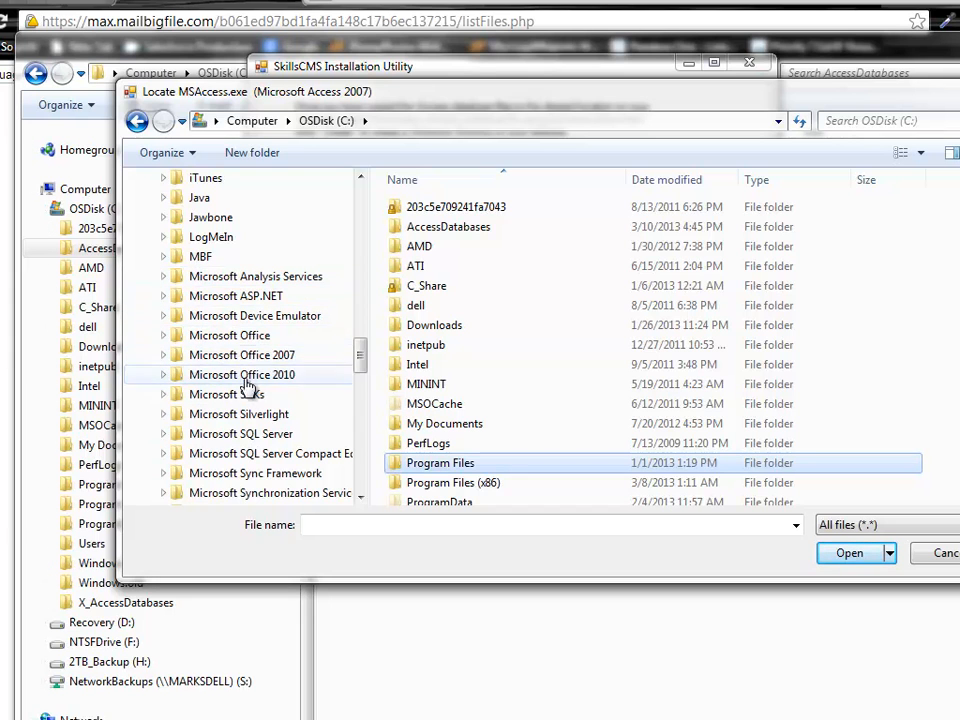
{"action": "left_click", "coordinate": [164, 375]}
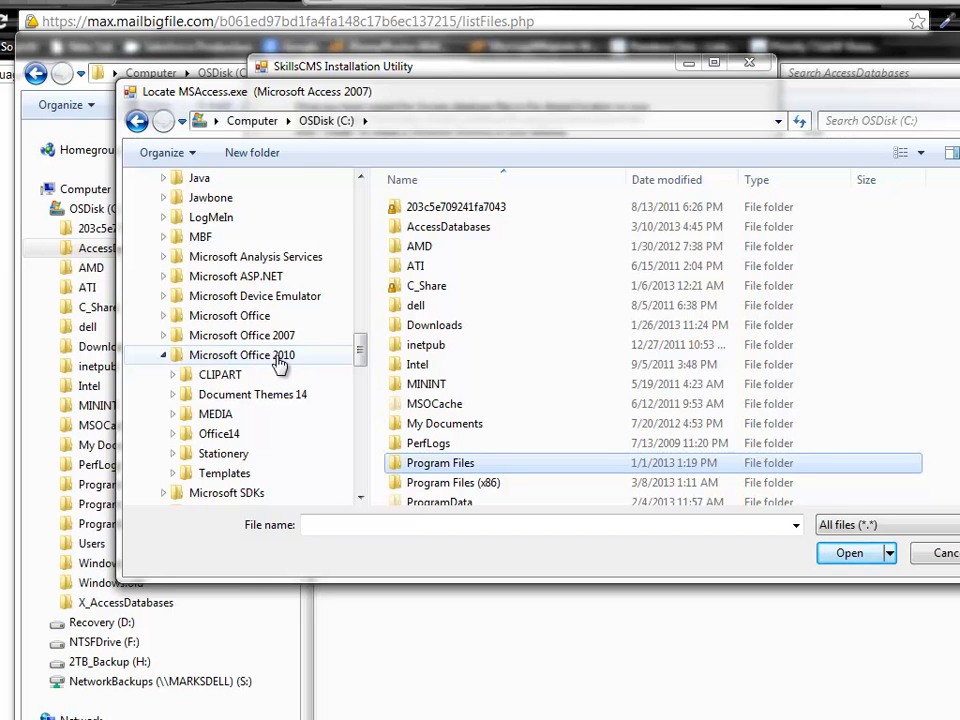
{"action": "left_click", "coordinate": [190, 441]}
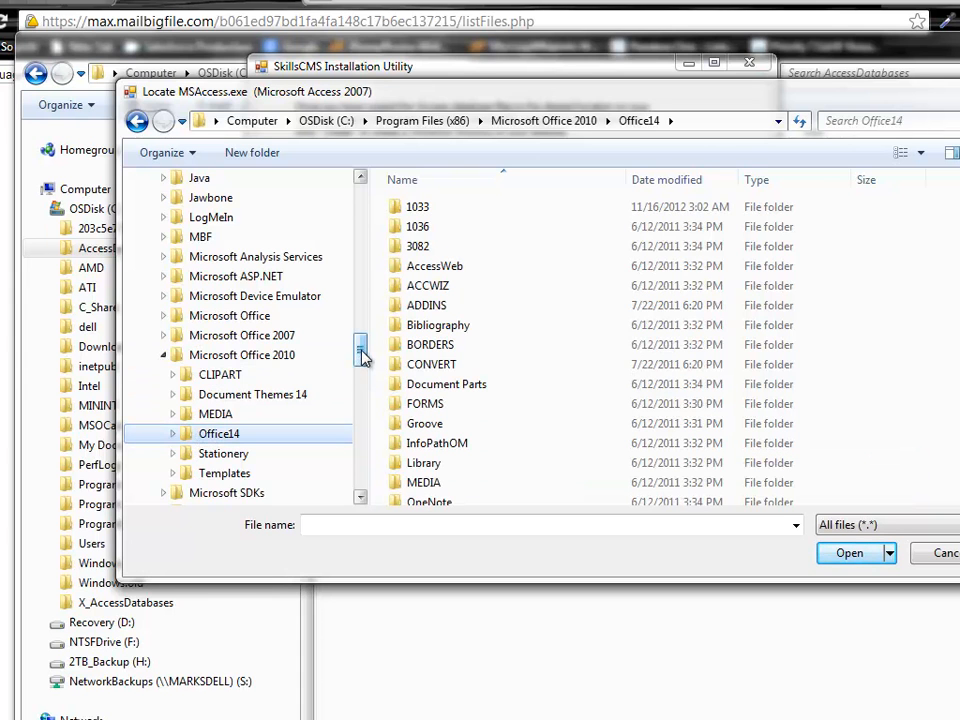
{"action": "left_click", "coordinate": [174, 435]}
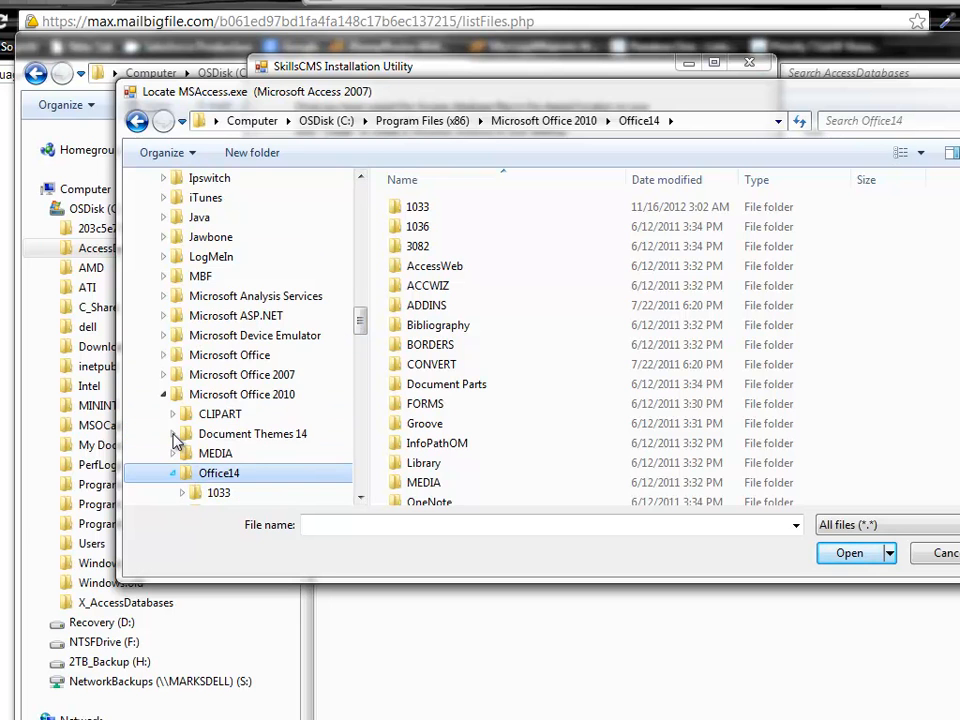
Step: Find MSACCESS.EXE among the Office14 files and set it as the MSAccess.exe location
{"action": "scroll", "coordinate": [180, 435], "scroll_direction": "down", "scroll_amount": 6}
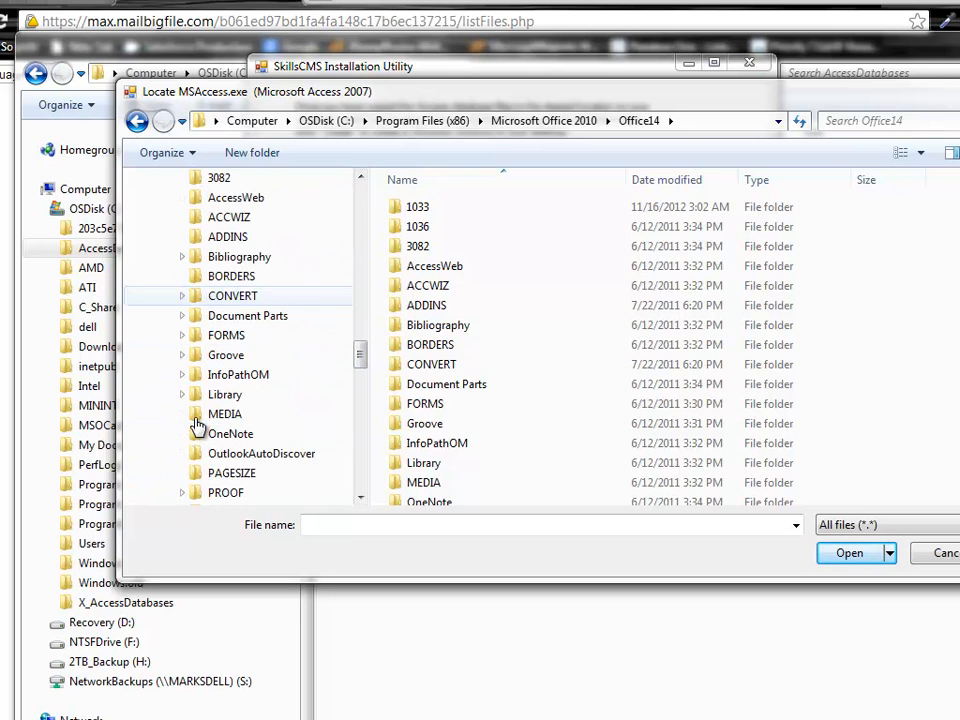
{"action": "scroll", "coordinate": [360, 352], "scroll_direction": "up", "scroll_amount": 2}
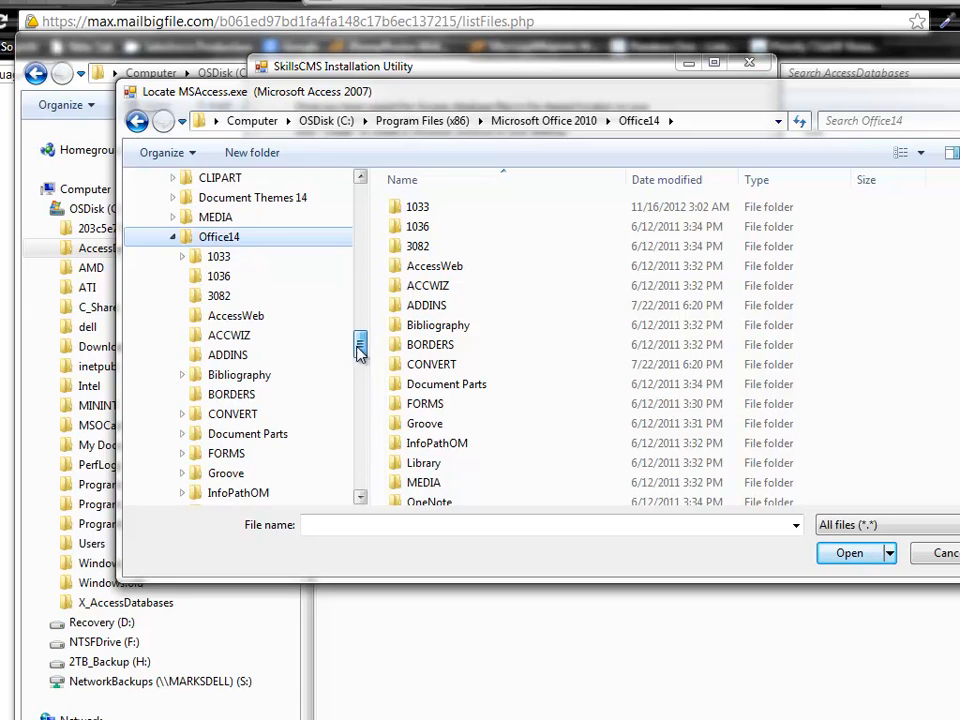
{"action": "left_click_drag", "start_coordinate": [355, 105], "coordinate": [278, 114]}
{"action": "scroll", "coordinate": [931, 415], "scroll_direction": "down", "scroll_amount": 20}
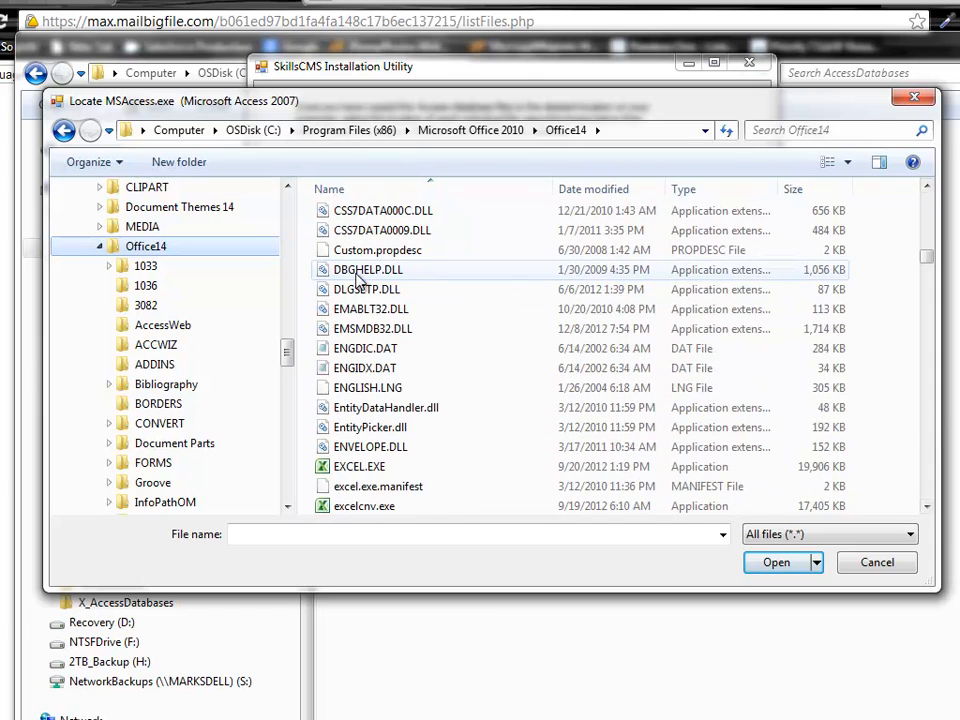
{"action": "scroll", "coordinate": [928, 448], "scroll_direction": "down", "scroll_amount": 6}
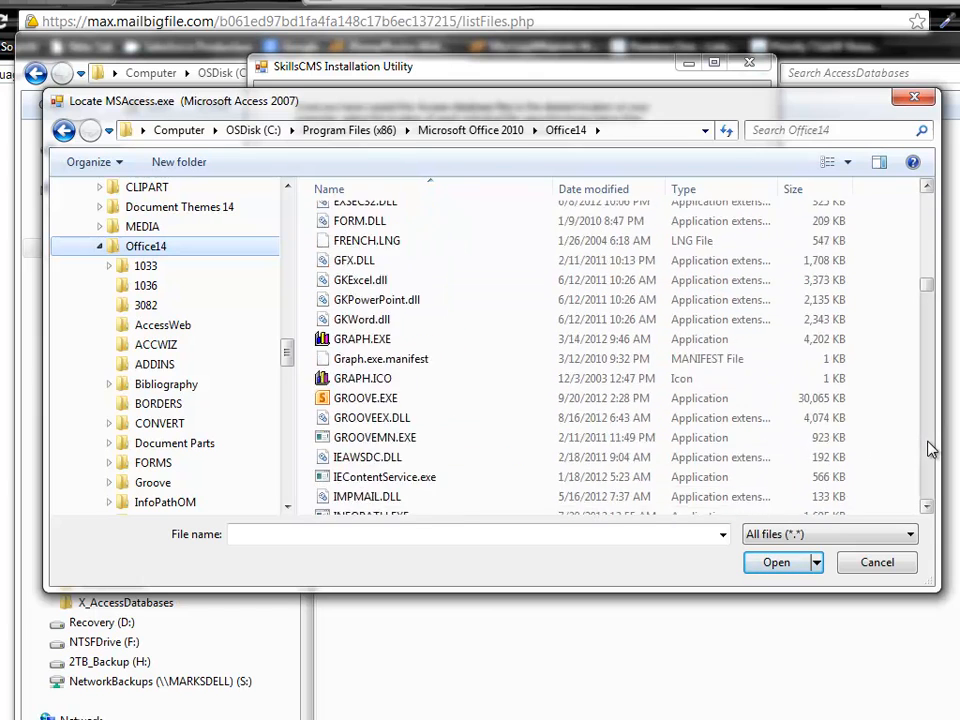
{"action": "scroll", "coordinate": [928, 448], "scroll_direction": "down", "scroll_amount": 8}
{"action": "scroll", "coordinate": [928, 448], "scroll_direction": "down", "scroll_amount": 10}
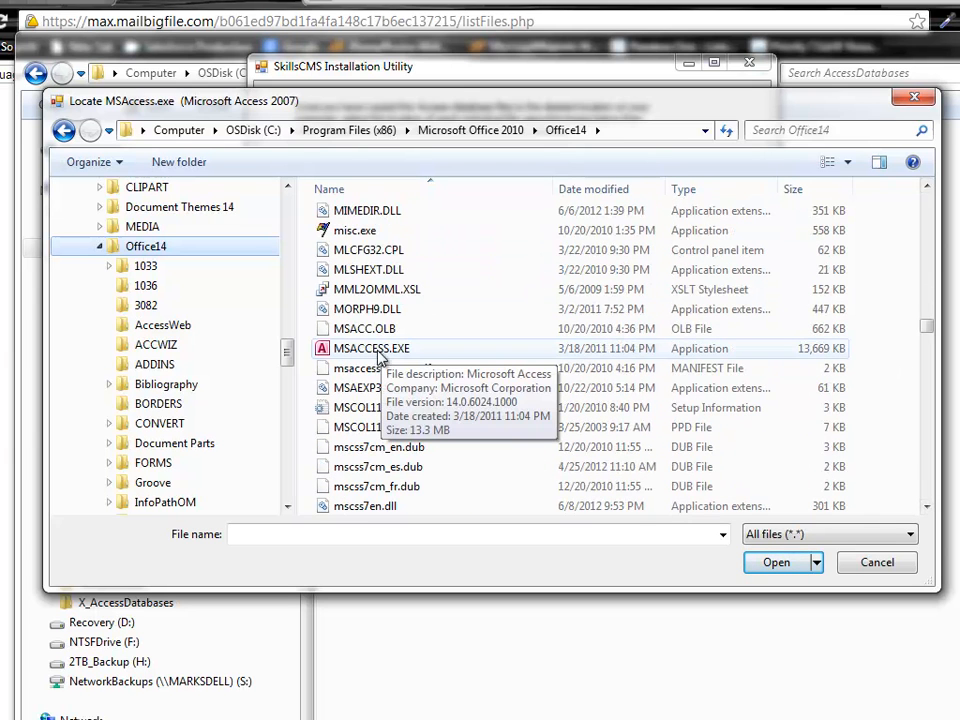
{"action": "left_click", "coordinate": [376, 352]}
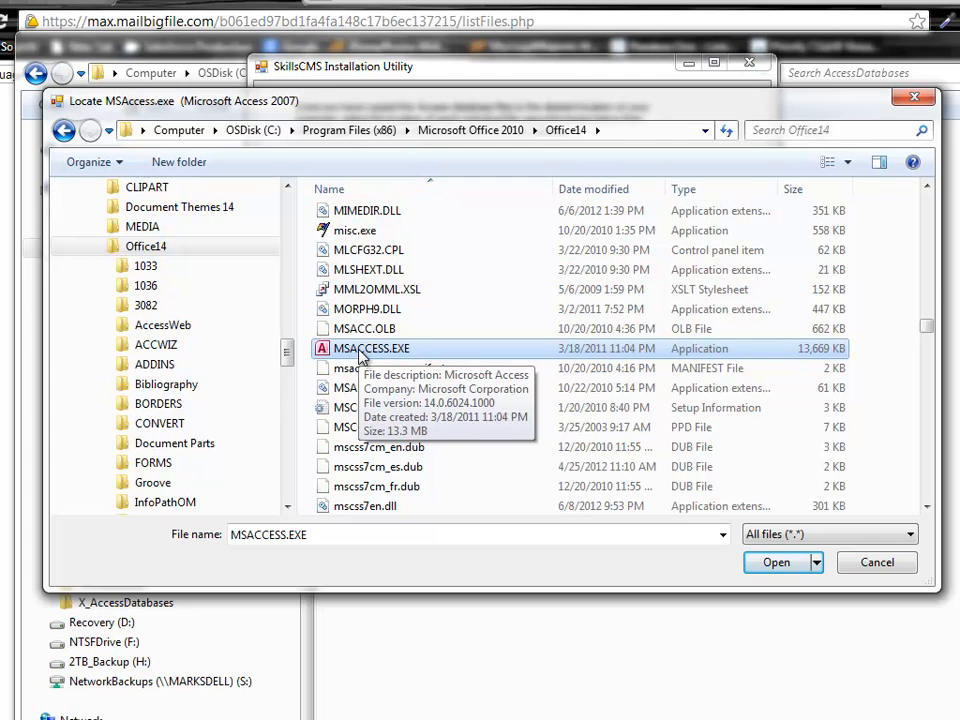
{"action": "left_click", "coordinate": [774, 563]}
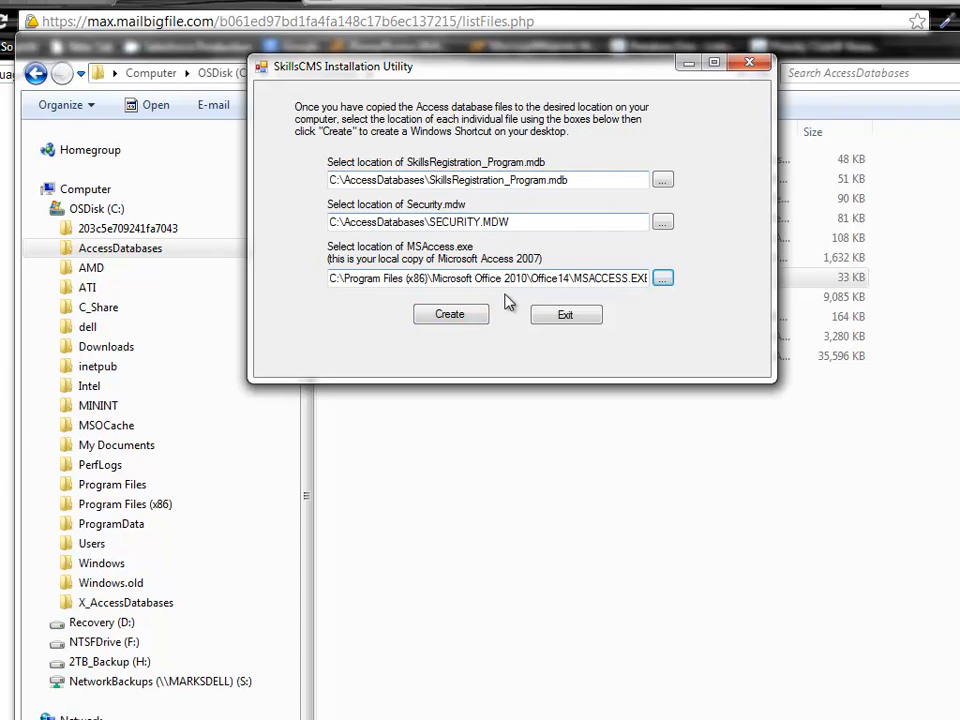
Step: Create the SkillsCMS desktop shortcut from the three chosen file locations and exit the installation utility
{"action": "left_click", "coordinate": [466, 316]}
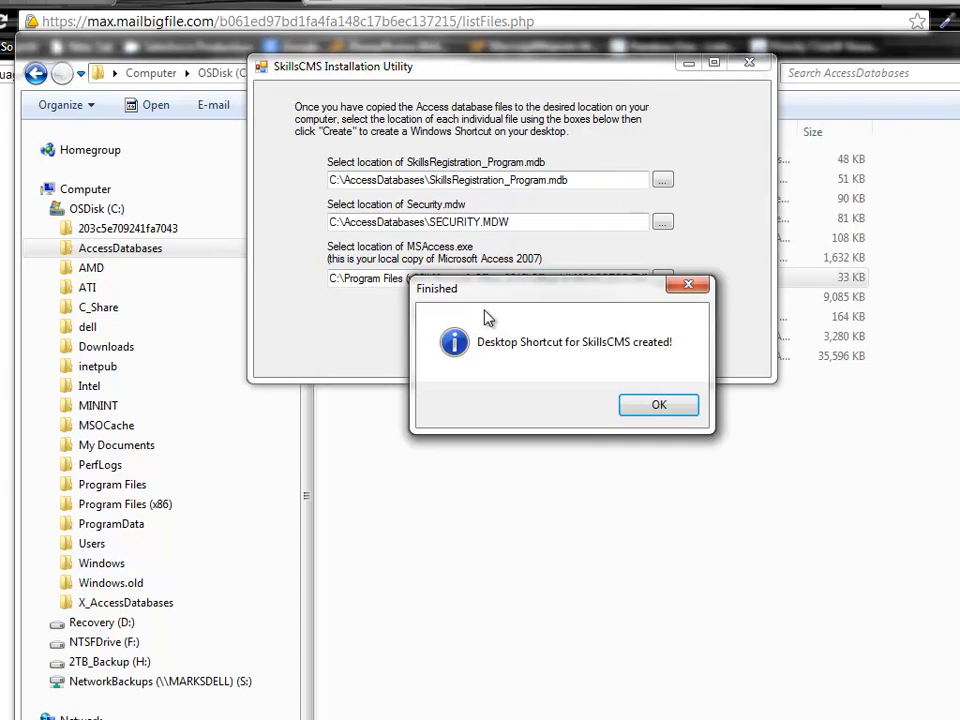
{"action": "left_click", "coordinate": [659, 405]}
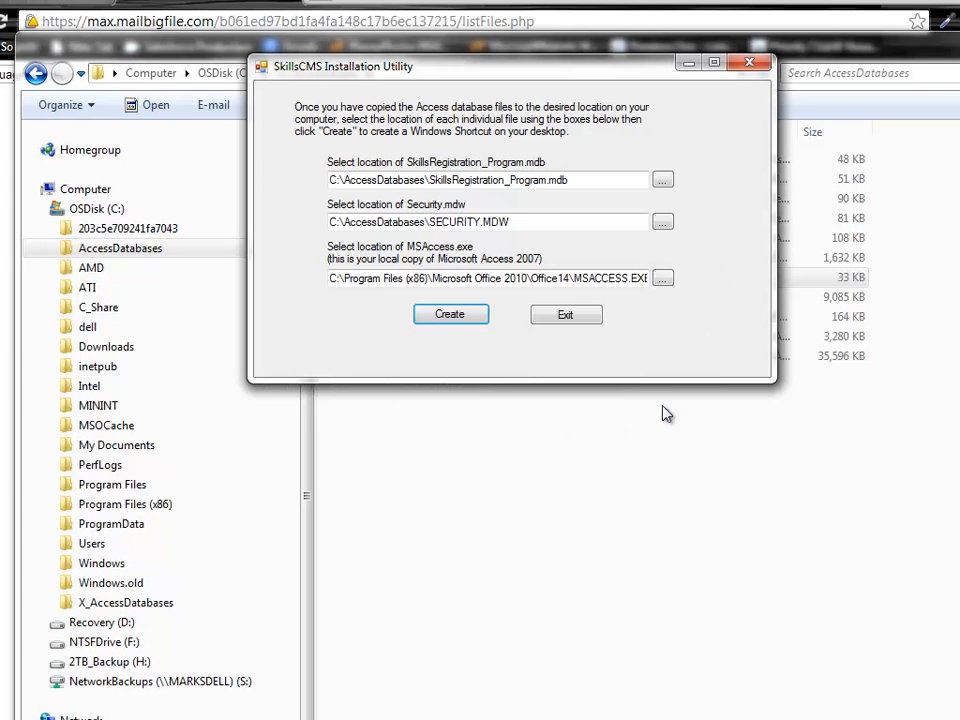
{"action": "left_click", "coordinate": [564, 317]}
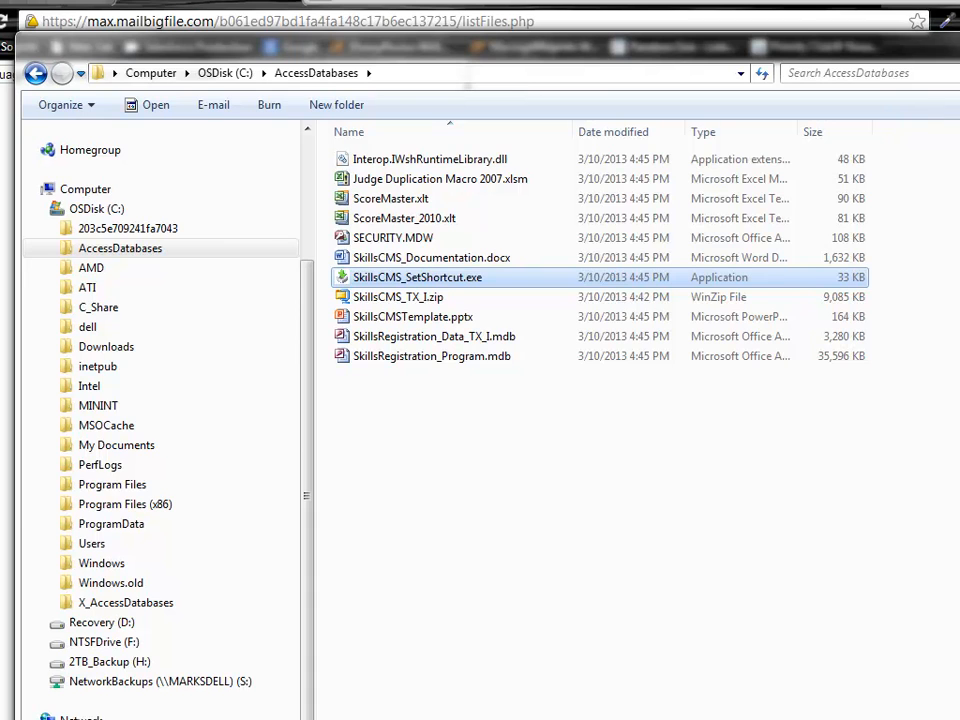
Step: Clear the open windows from view and select the SkillsCMS shortcut on the desktop
{"action": "key", "text": "alt+F4"}
{"action": "left_click_drag", "start_coordinate": [930, 81], "coordinate": [726, 85]}
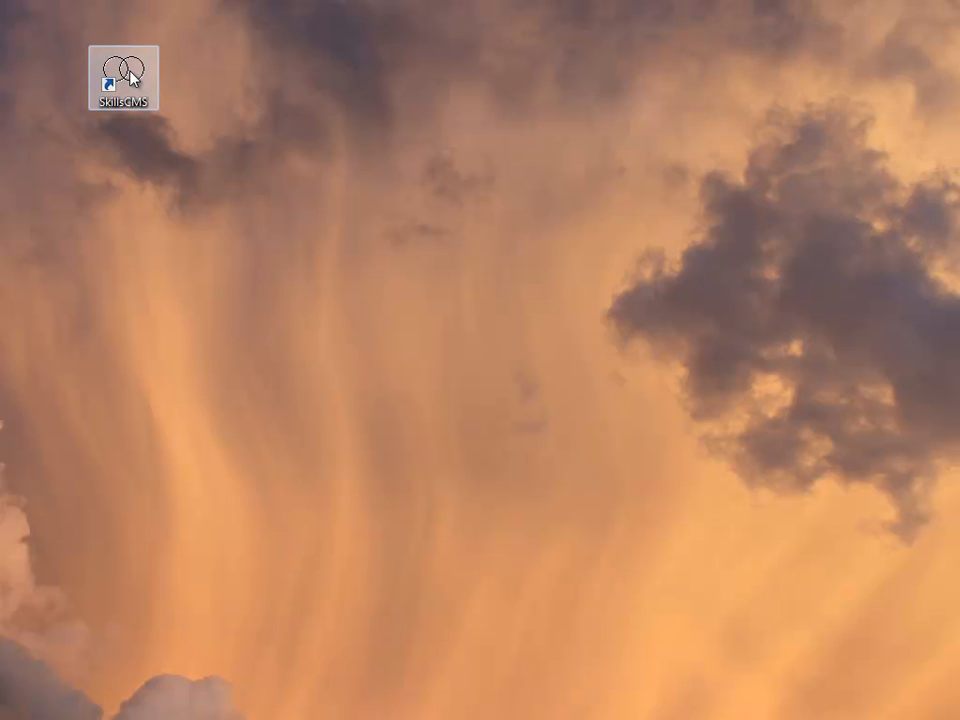
{"action": "left_click", "coordinate": [133, 78]}
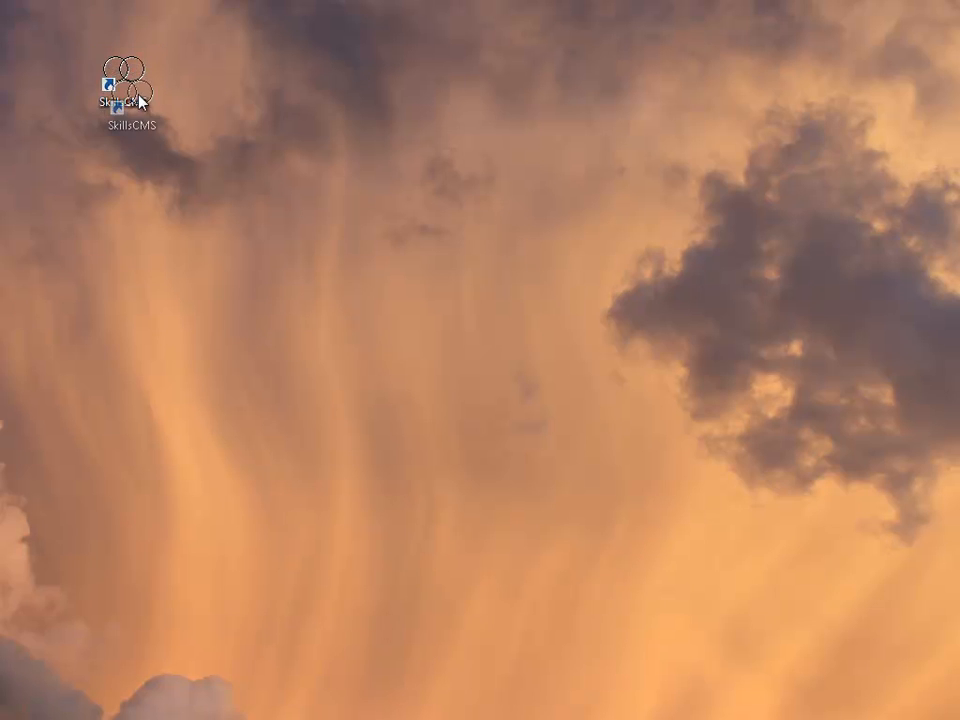
Step: Launch SkillsCMS from its desktop shortcut and log on as StateAdmin with the account password
{"action": "left_click", "coordinate": [166, 149]}
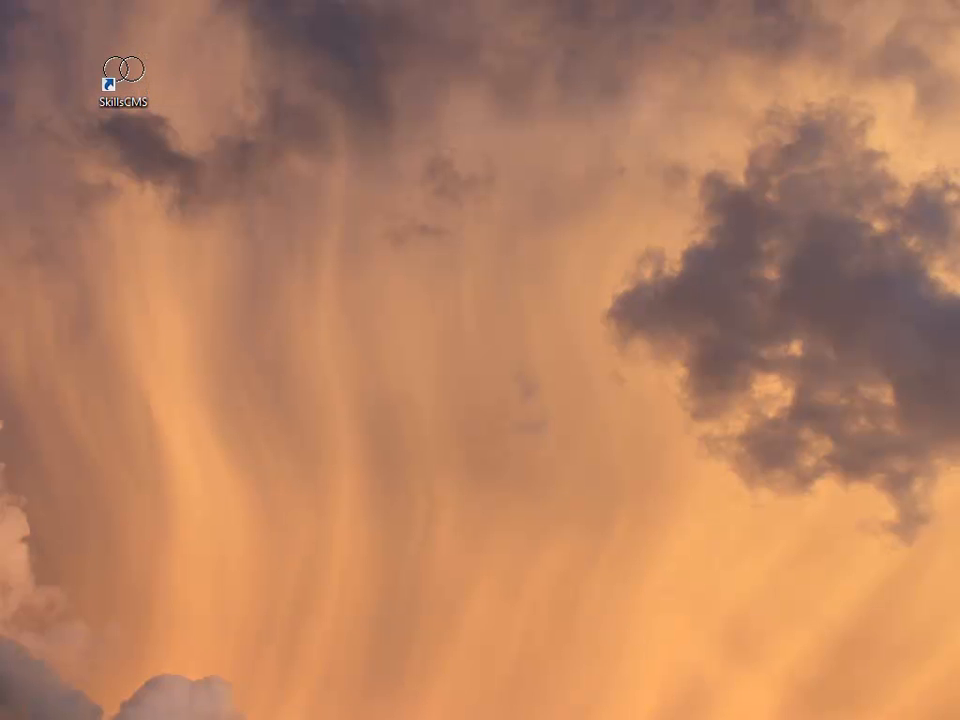
{"action": "double_click", "coordinate": [122, 77]}
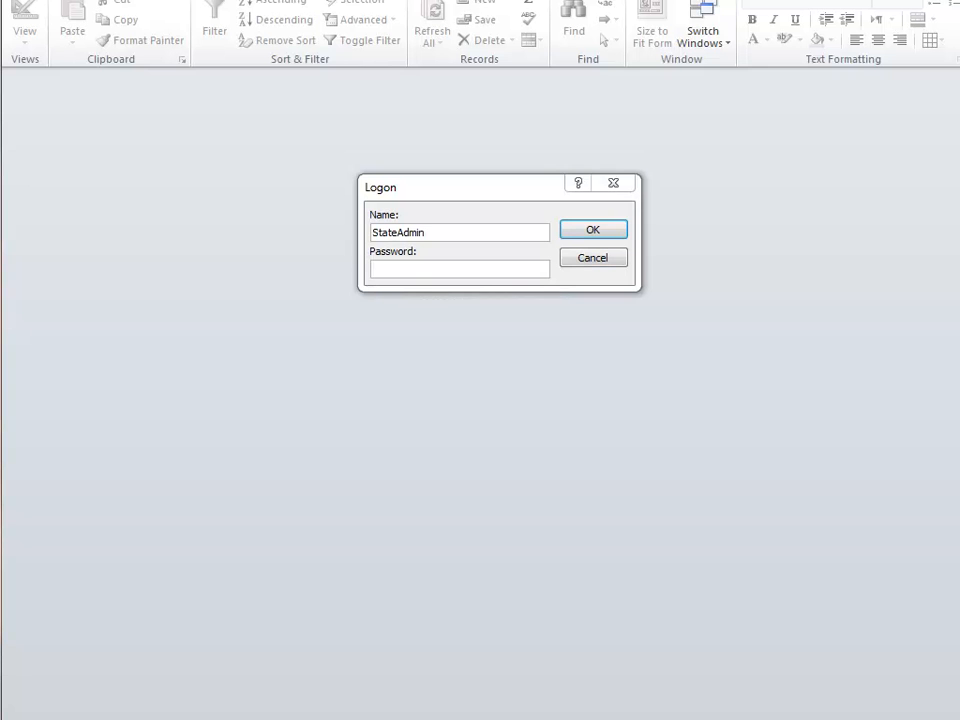
{"action": "left_click", "coordinate": [434, 232]}
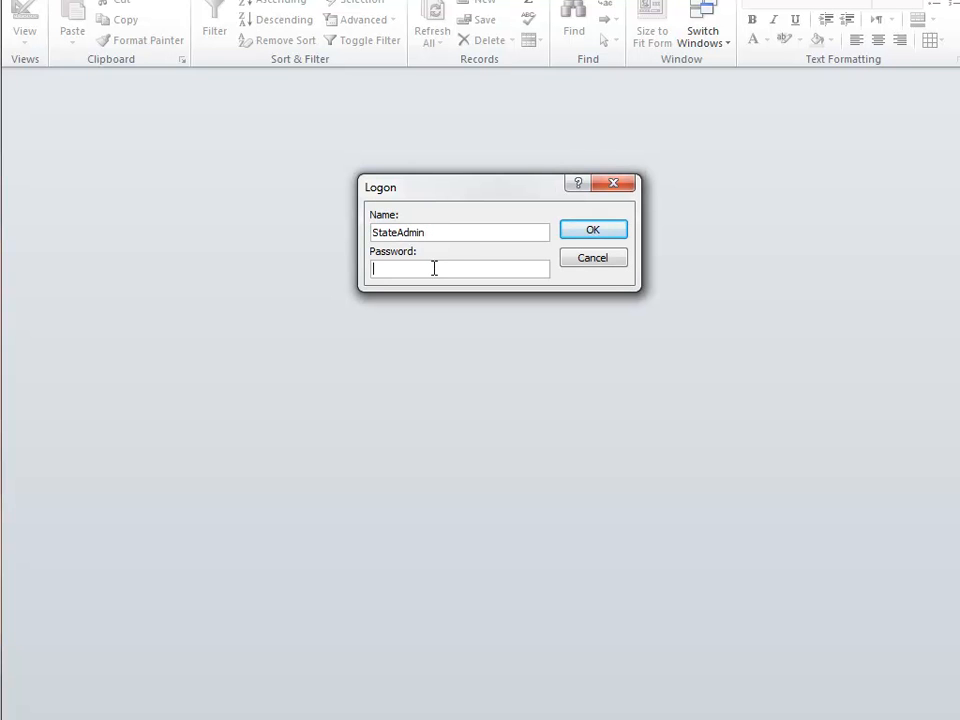
{"action": "key", "text": "Tab"}
{"action": "type", "text": "*******"}
{"action": "left_click", "coordinate": [580, 234]}
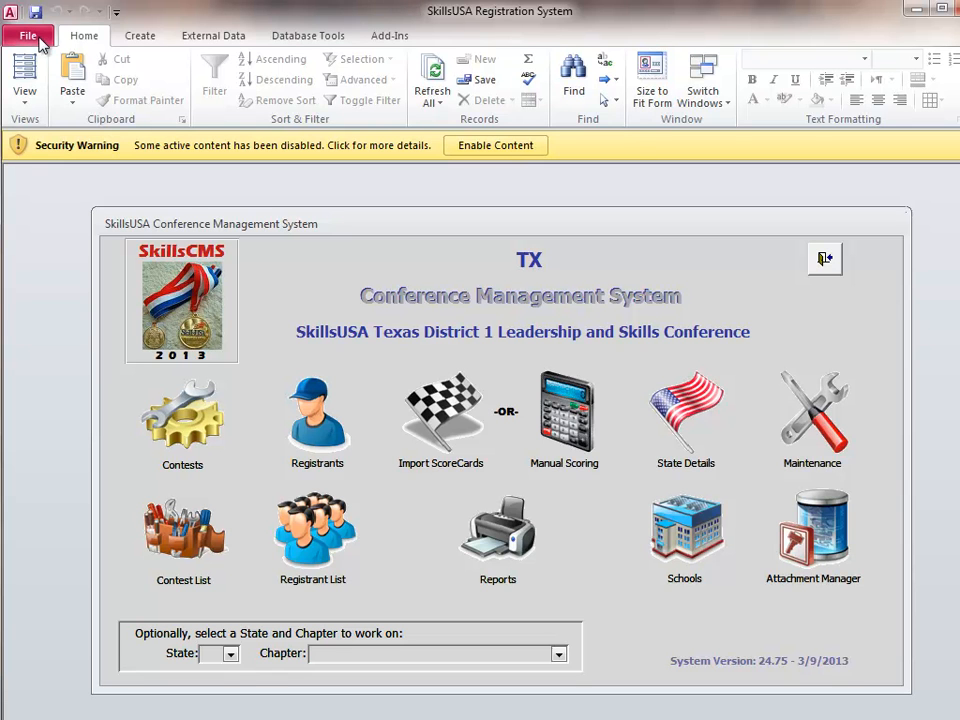
Step: Open the Trusted Locations settings in the Access Trust Center
{"action": "left_click", "coordinate": [30, 37]}
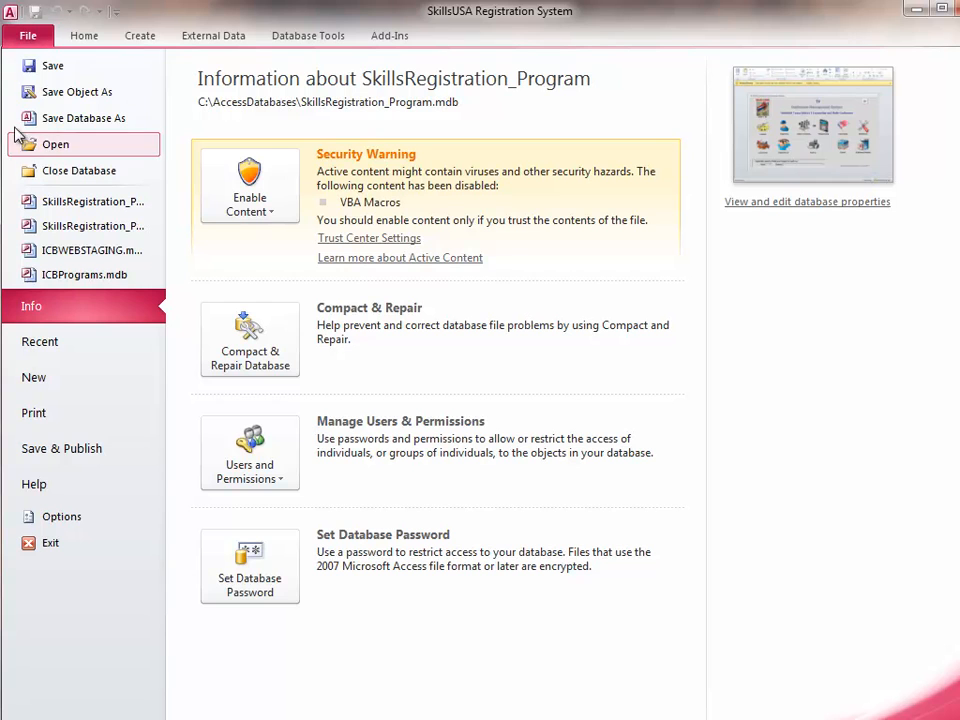
{"action": "left_click", "coordinate": [58, 517]}
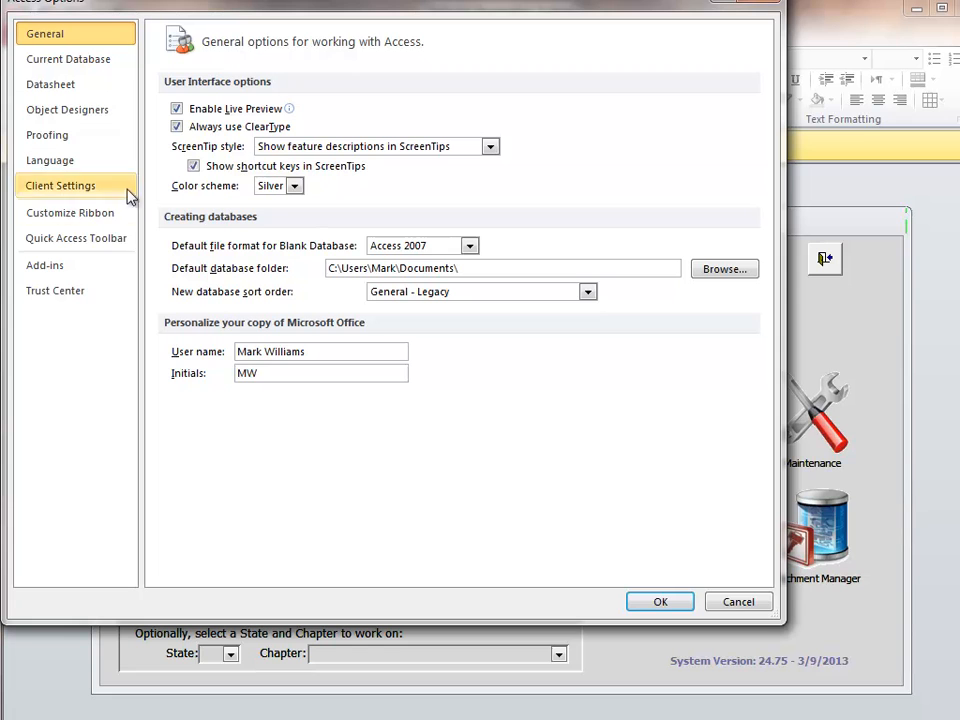
{"action": "left_click", "coordinate": [65, 295]}
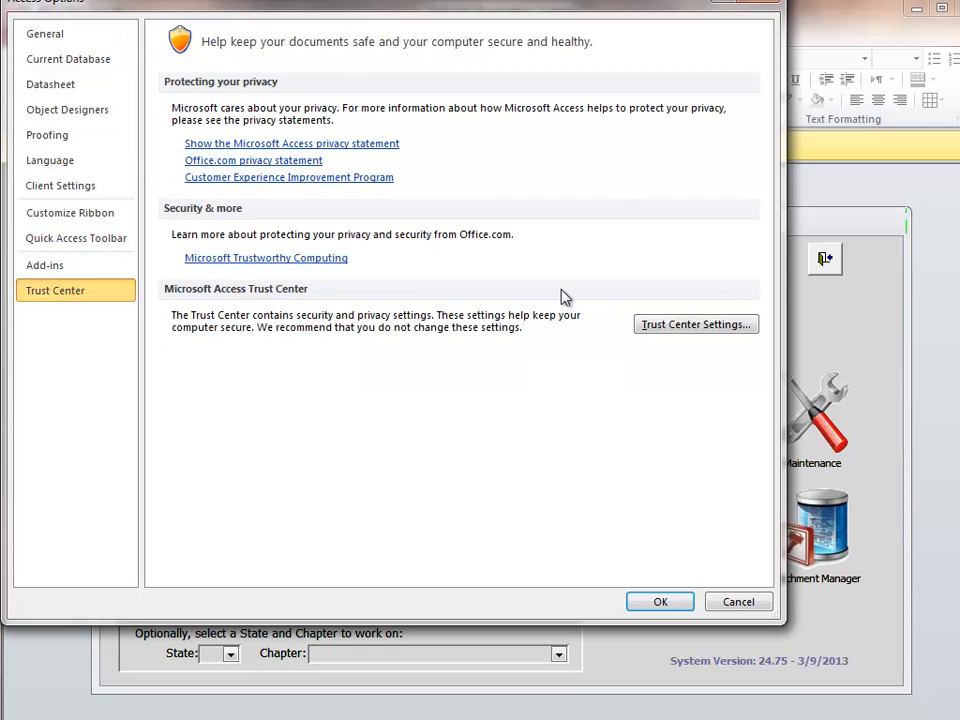
{"action": "left_click", "coordinate": [676, 333]}
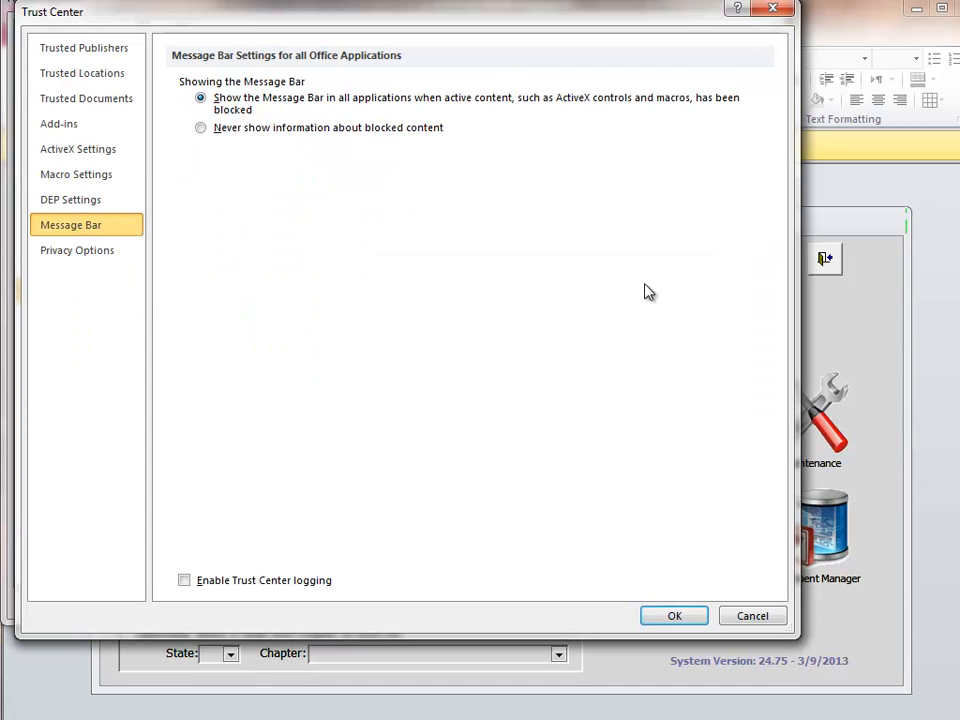
{"action": "left_click", "coordinate": [74, 82]}
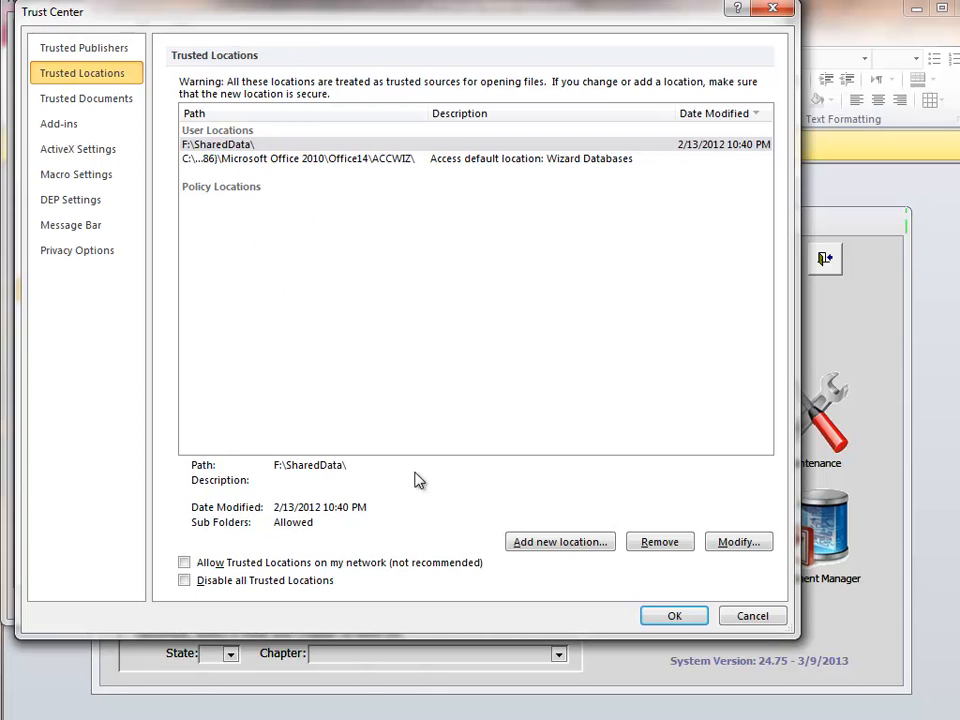
Step: Add a new trusted location and browse to C:\AccessDatabases as its path
{"action": "left_click", "coordinate": [533, 544]}
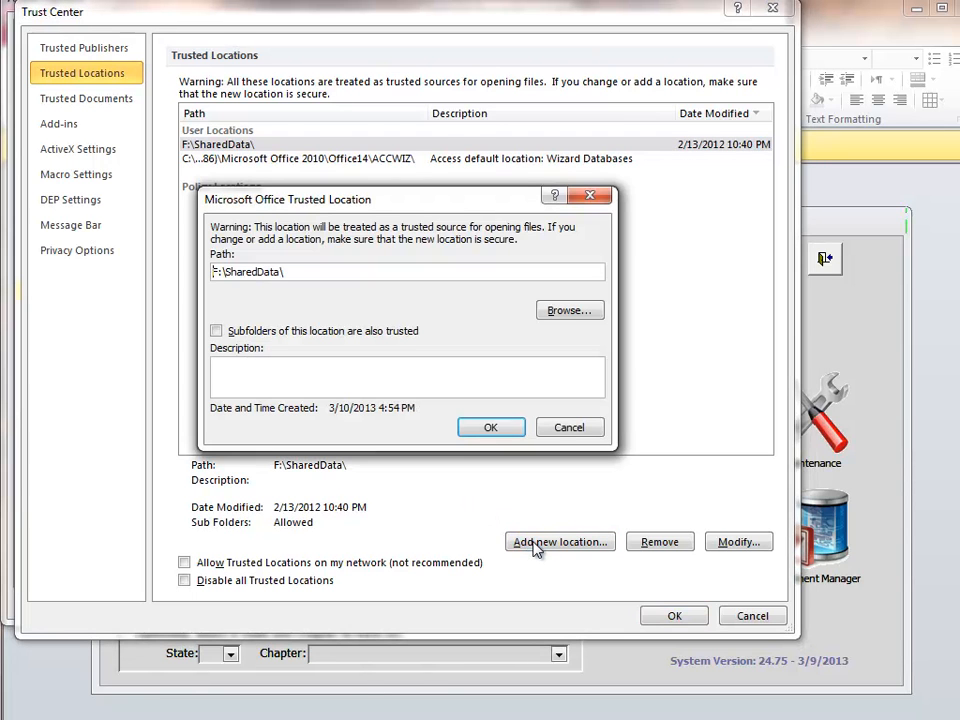
{"action": "left_click", "coordinate": [570, 311]}
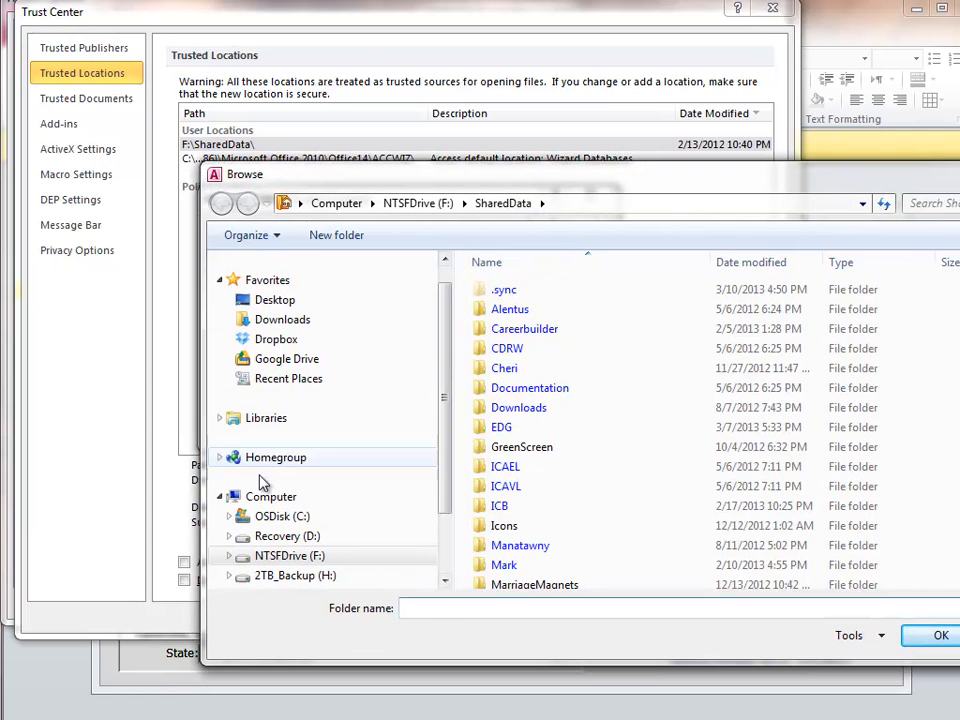
{"action": "left_click", "coordinate": [250, 518]}
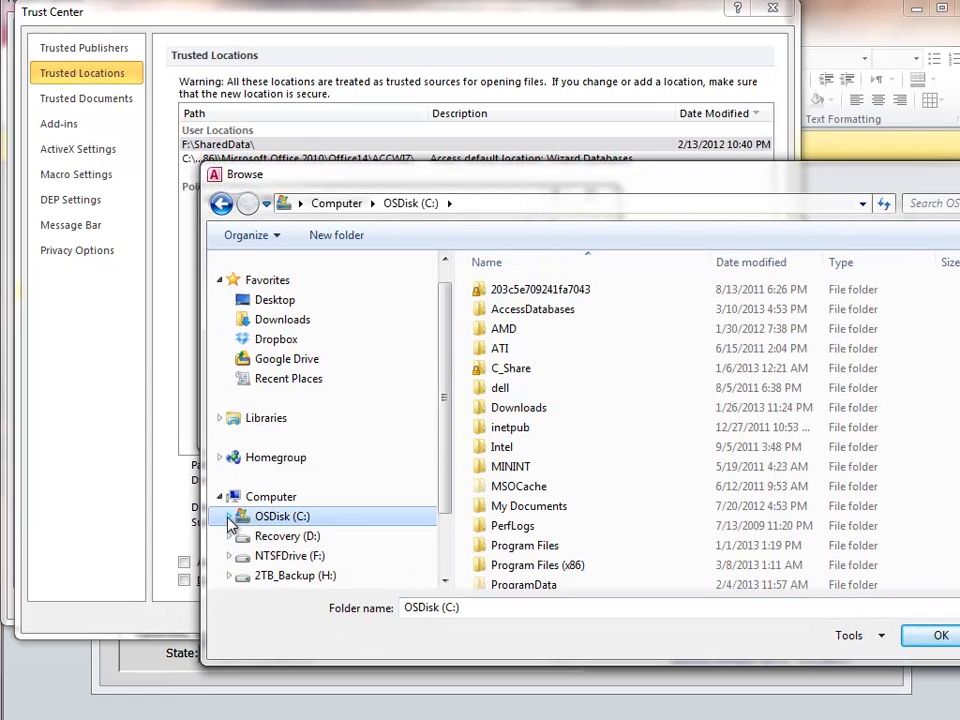
{"action": "left_click", "coordinate": [230, 516]}
{"action": "scroll", "coordinate": [303, 541], "scroll_direction": "down", "scroll_amount": 2}
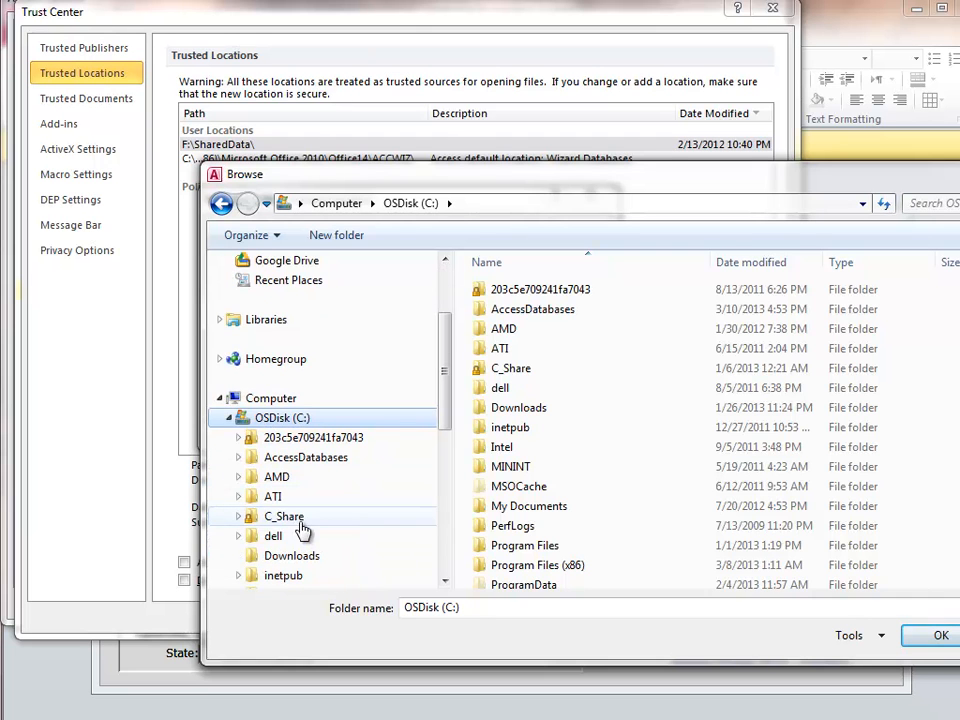
{"action": "left_click", "coordinate": [303, 460]}
{"action": "left_click_drag", "start_coordinate": [365, 177], "coordinate": [306, 123]}
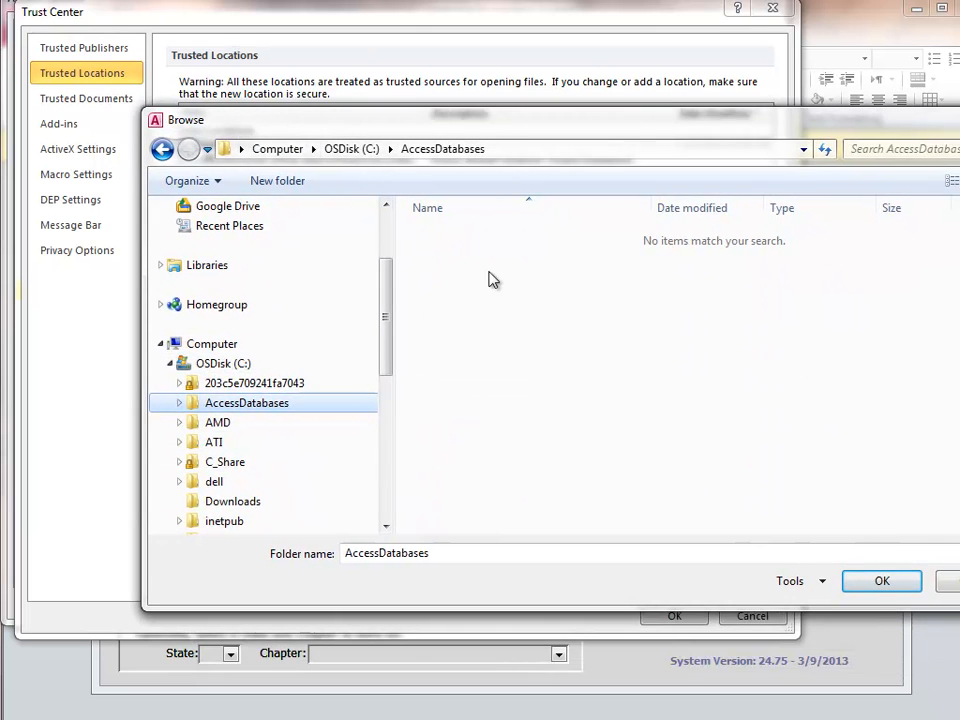
{"action": "left_click", "coordinate": [896, 580]}
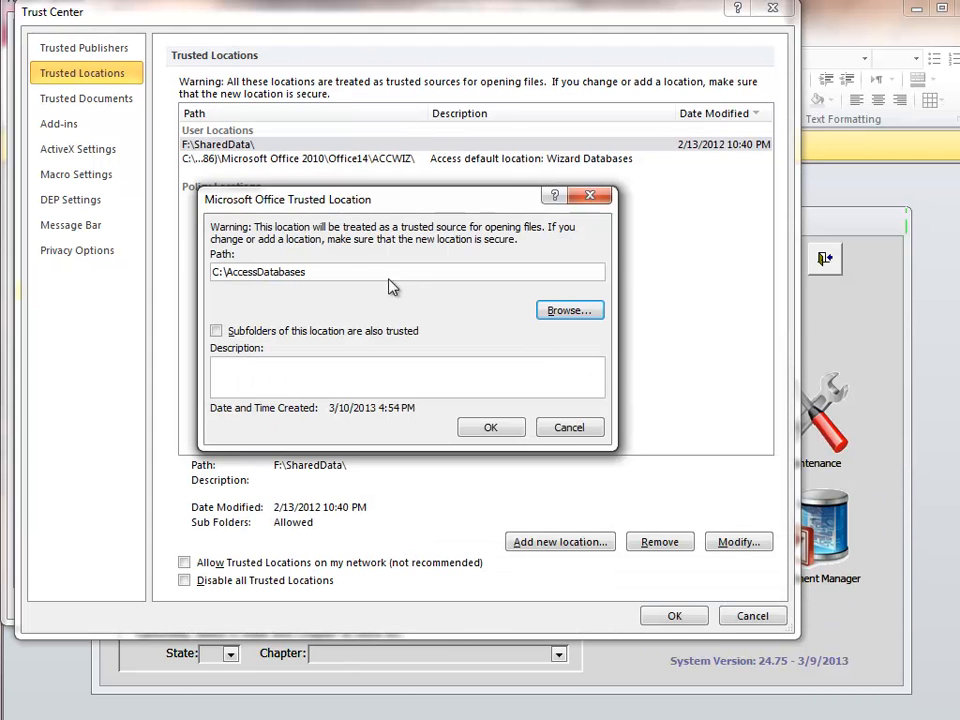
Step: Make subfolders of the new location trusted too and apply the Trust Center and Access options
{"action": "left_click", "coordinate": [216, 331]}
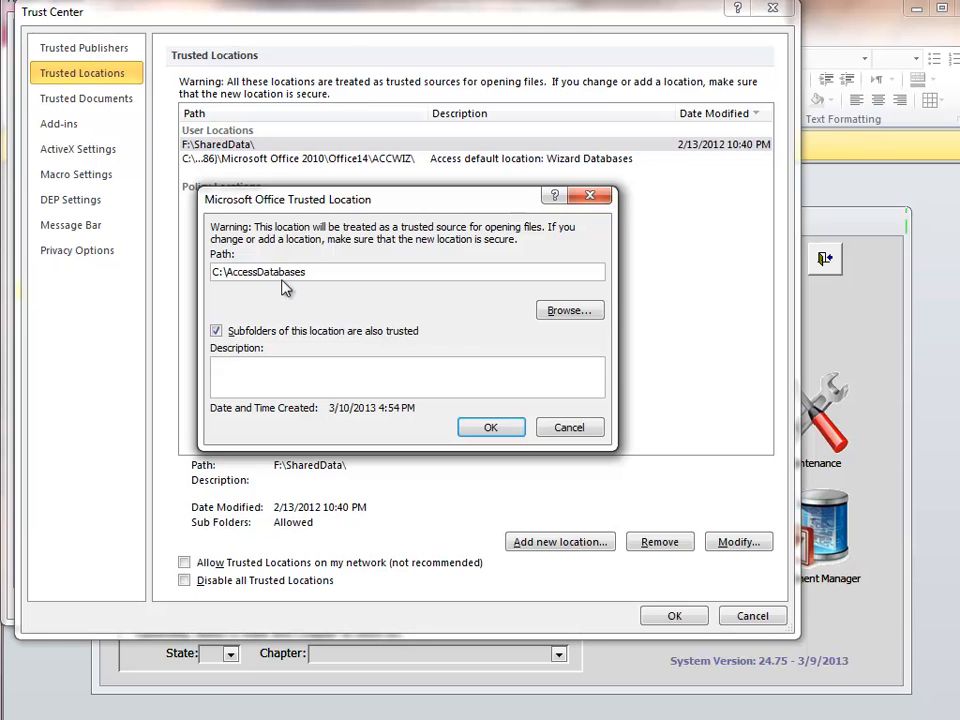
{"action": "left_click", "coordinate": [505, 430]}
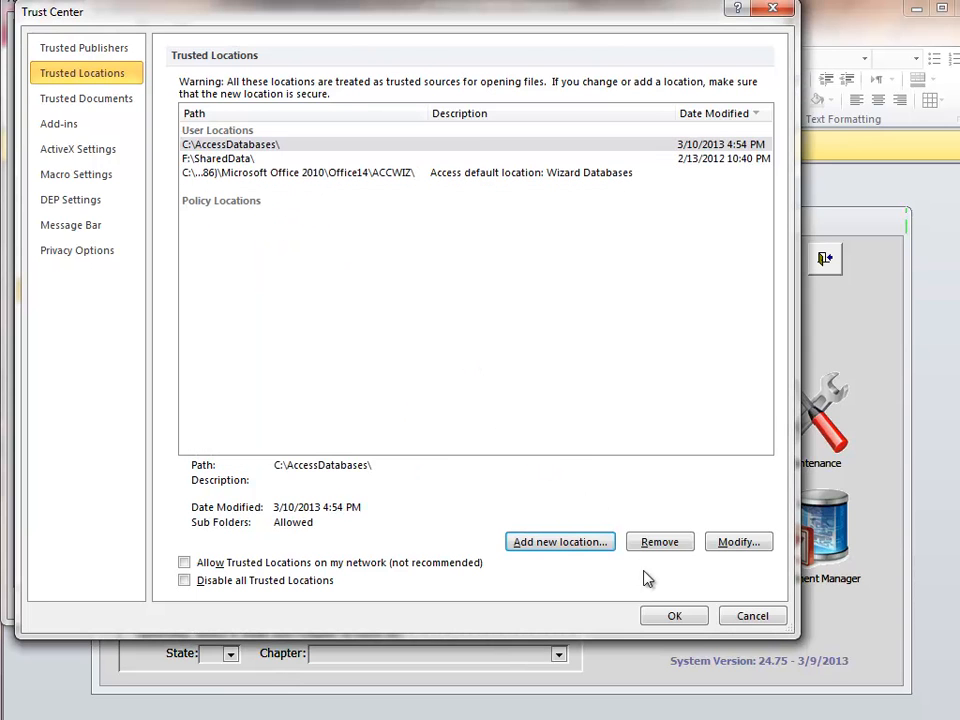
{"action": "left_click", "coordinate": [673, 615]}
{"action": "left_click", "coordinate": [676, 604]}
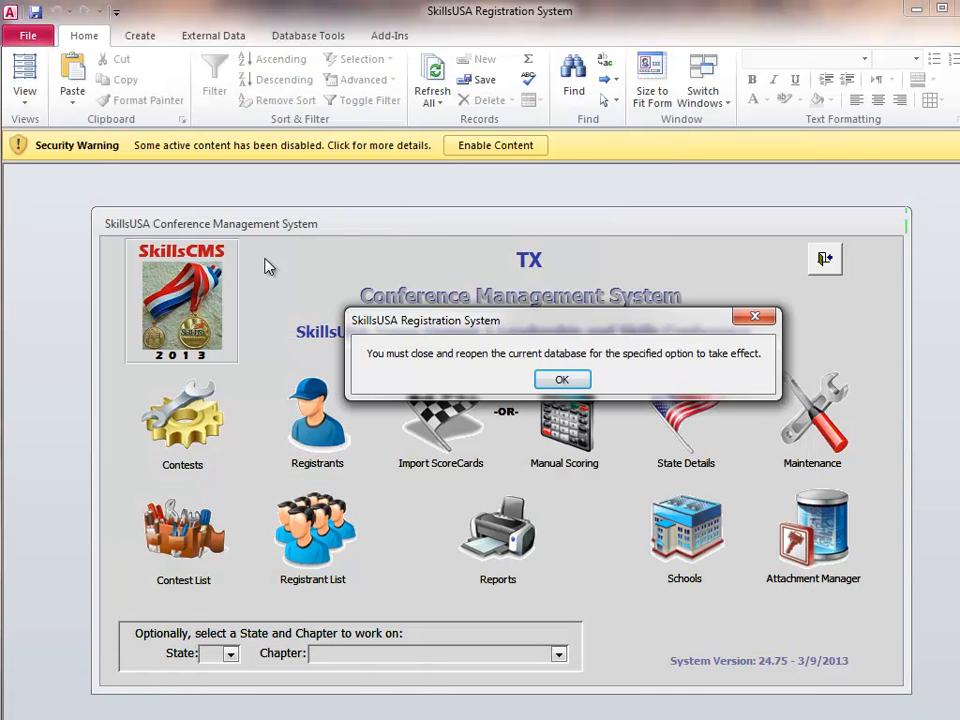
Step: Close the database, reopen it with the SkillsCMS shortcut and log on as StateAdmin with the account password
{"action": "left_click", "coordinate": [563, 381]}
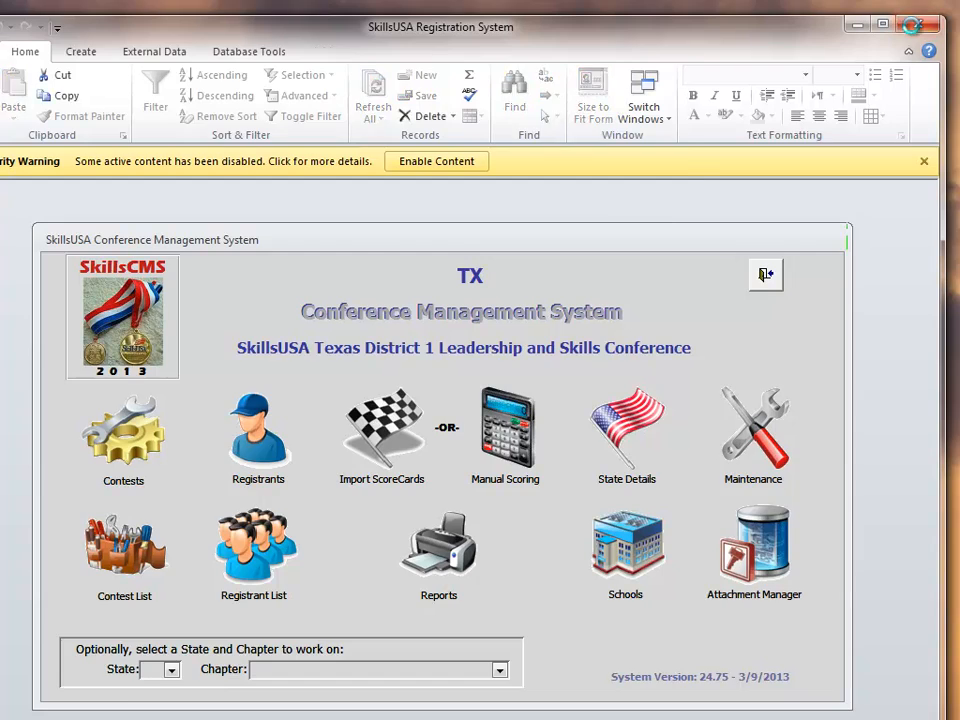
{"action": "left_click", "coordinate": [916, 21]}
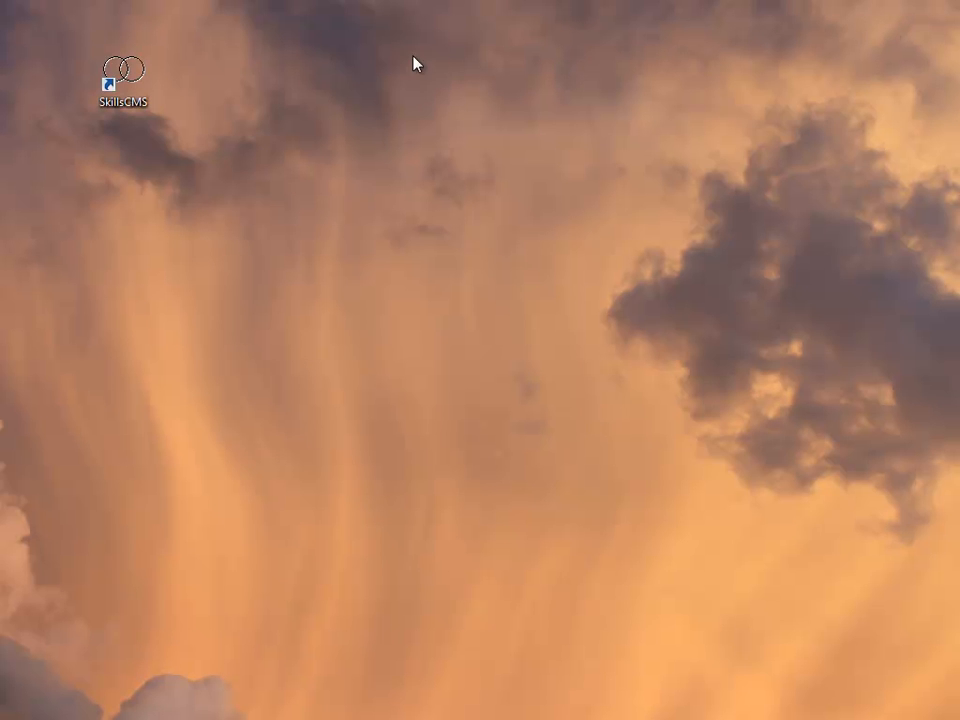
{"action": "double_click", "coordinate": [120, 90]}
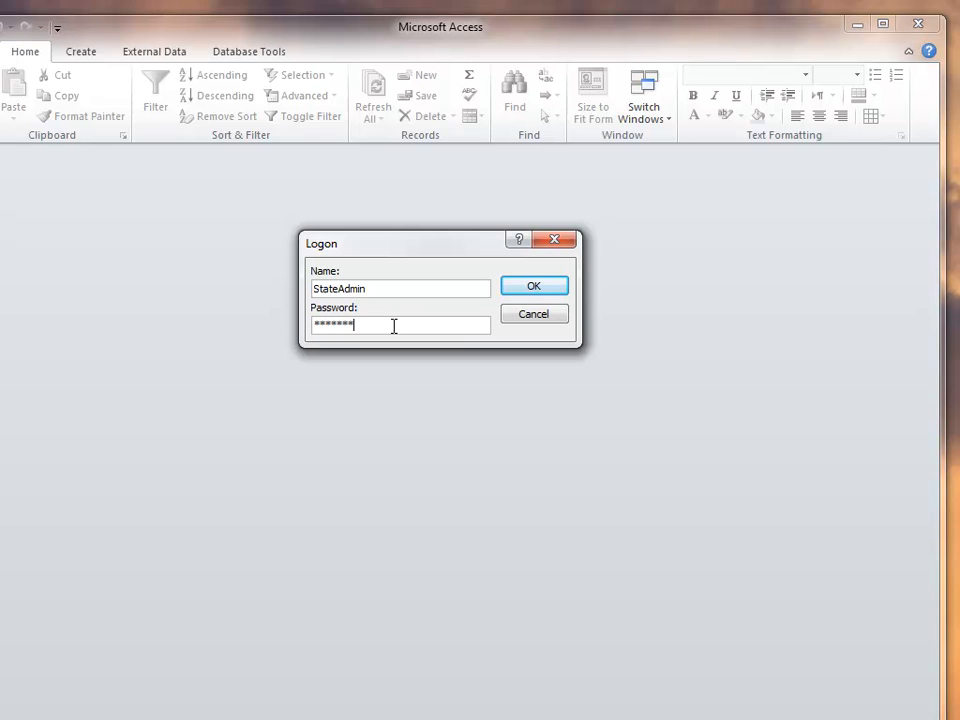
{"action": "left_click", "coordinate": [516, 294]}
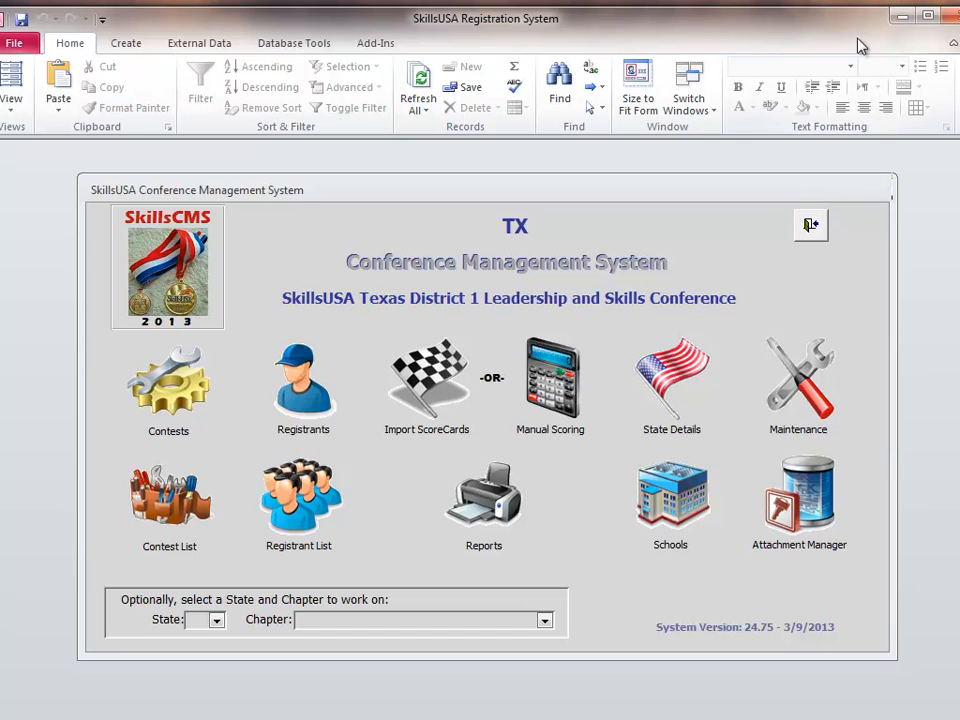
Step: Exit the Conference Management System, relaunch SkillsCMS with the account password and continue to the EZ Attachment Manager
{"action": "left_click", "coordinate": [812, 226]}
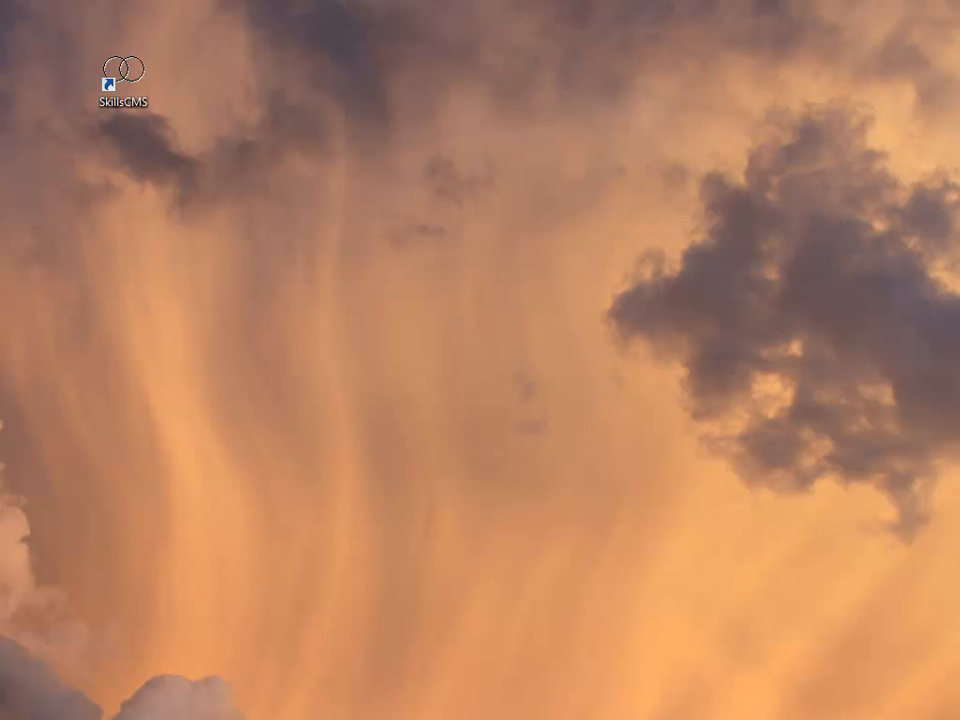
{"action": "double_click", "coordinate": [133, 82]}
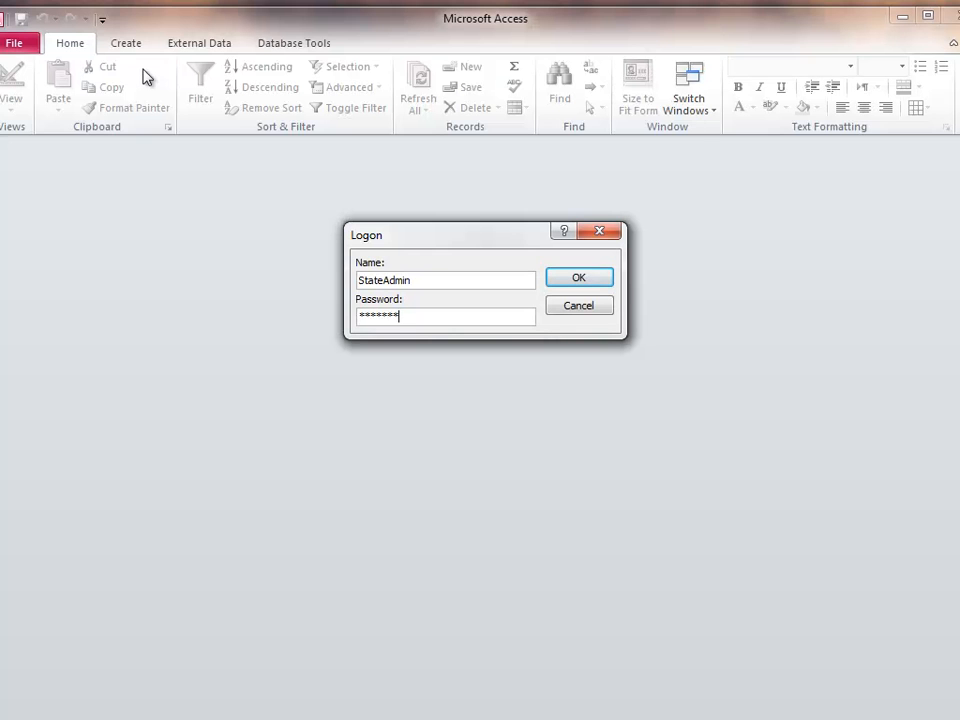
{"action": "key", "text": "BackSpace"}
{"action": "left_click", "coordinate": [579, 279]}
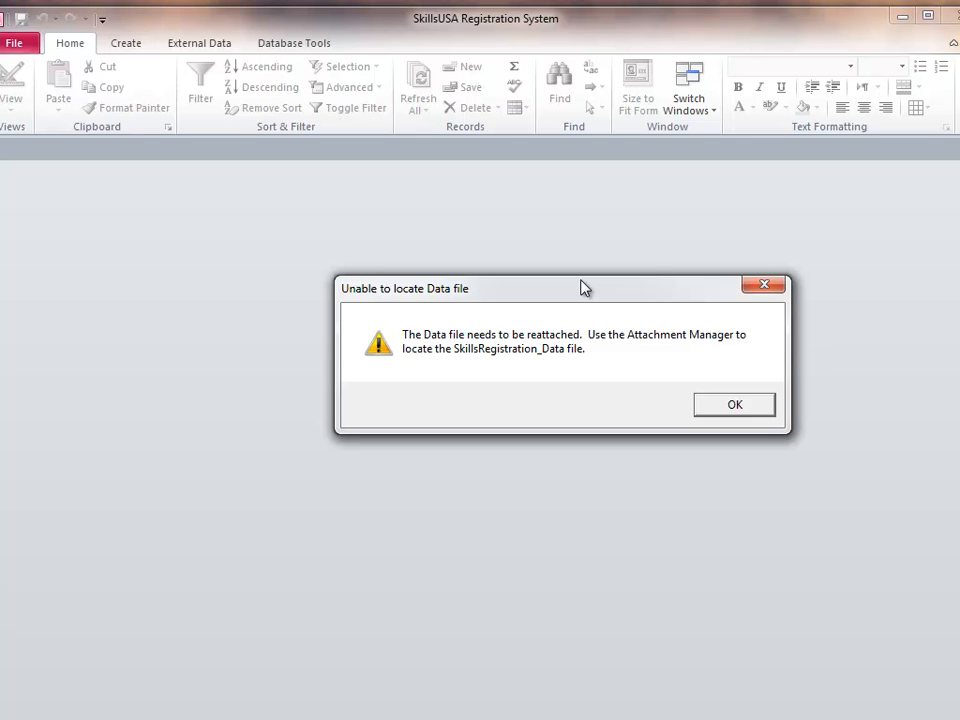
{"action": "left_click", "coordinate": [720, 406]}
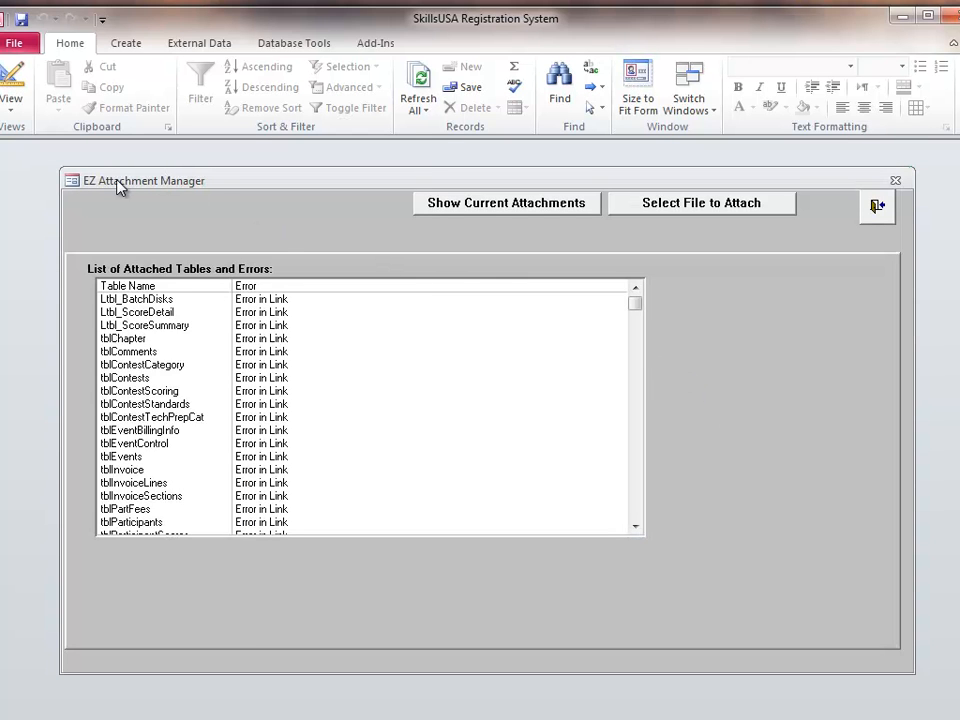
Step: Start selecting a data file to attach and browse to the AccessDatabases folder on drive C
{"action": "left_click", "coordinate": [652, 208]}
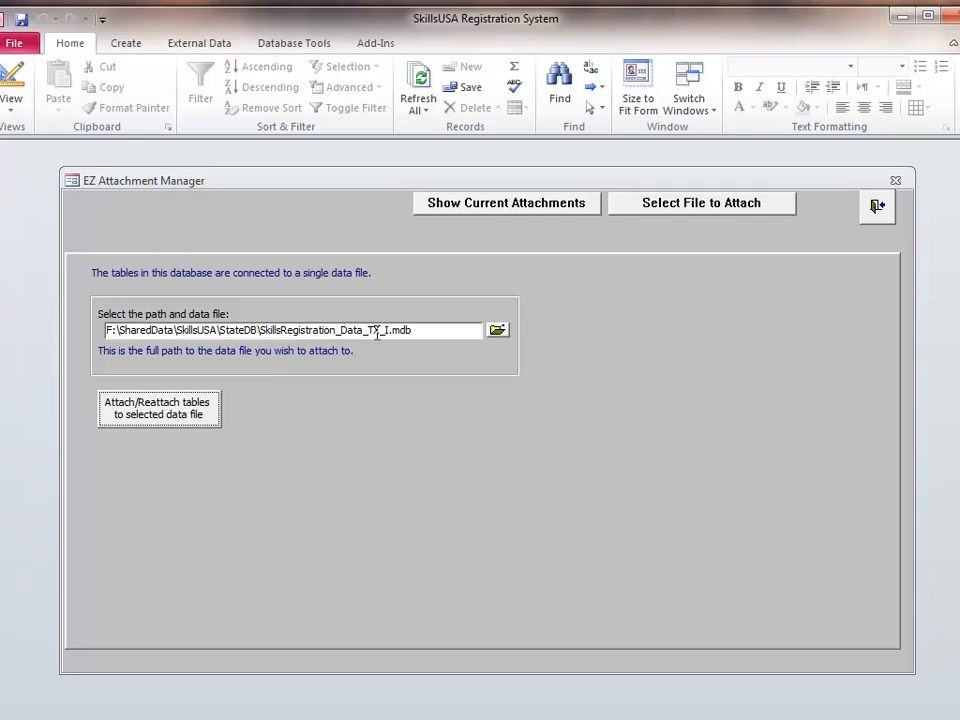
{"action": "left_click", "coordinate": [498, 333]}
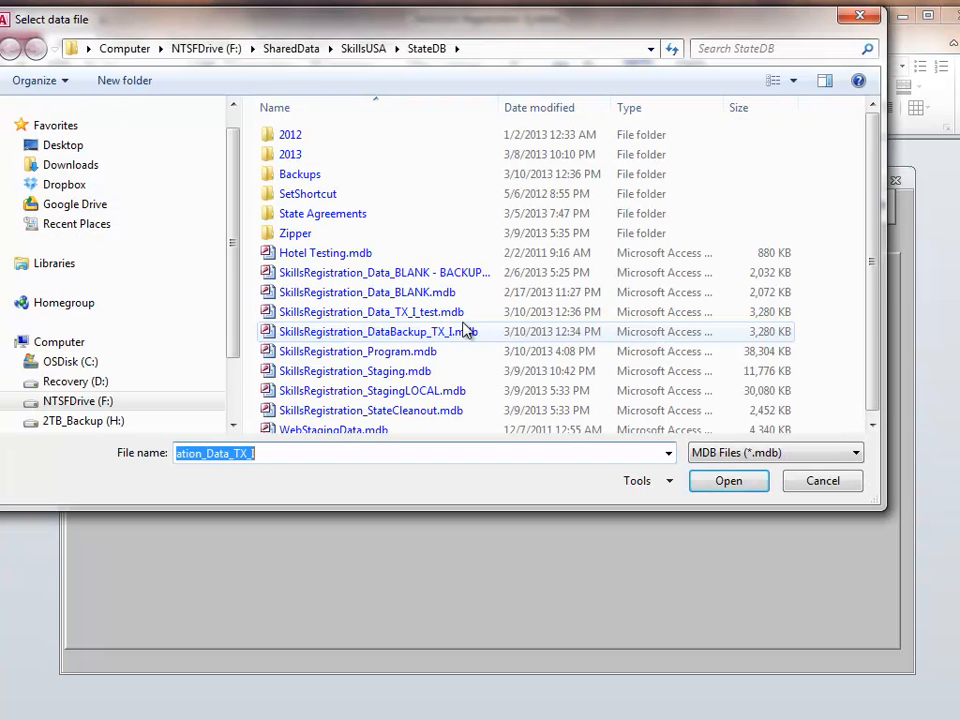
{"action": "left_click", "coordinate": [70, 361]}
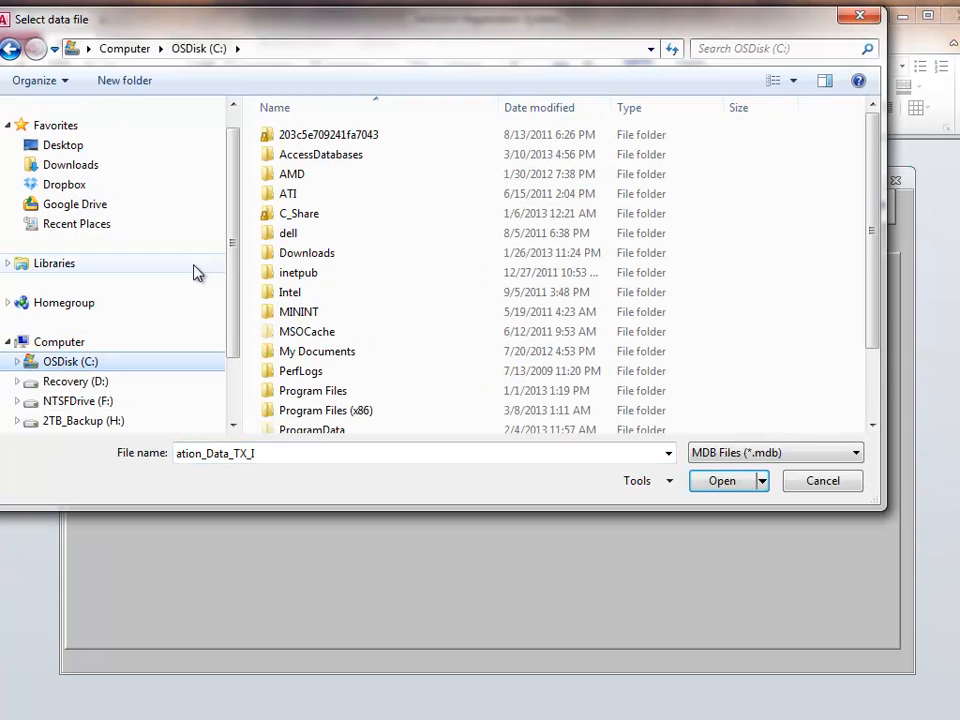
{"action": "left_click", "coordinate": [17, 361]}
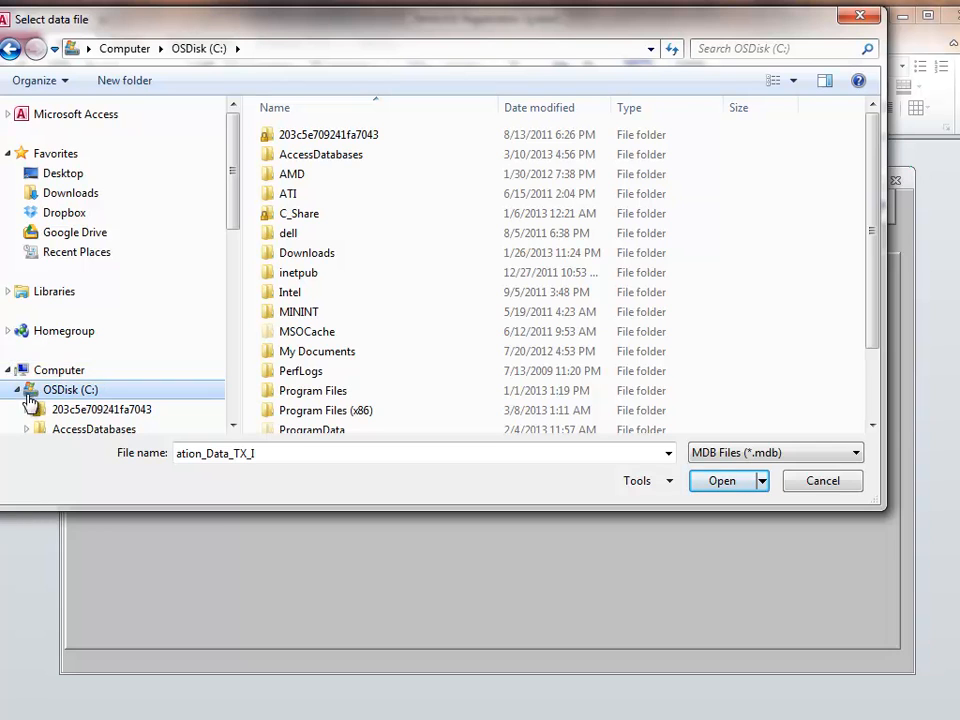
{"action": "left_click", "coordinate": [89, 363]}
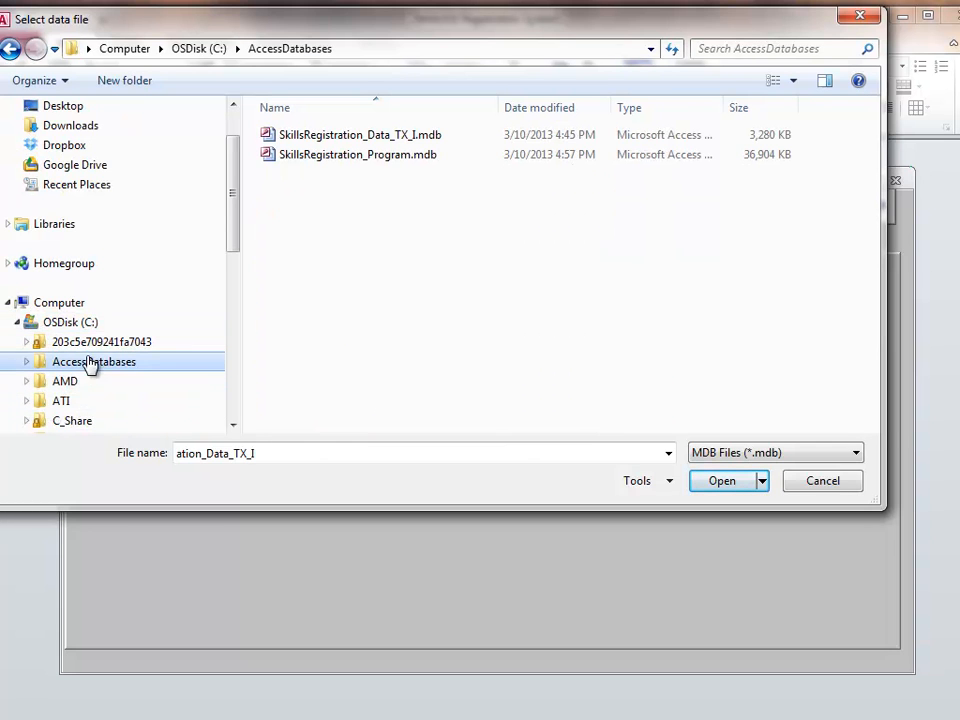
Step: Choose SkillsRegistration_Data_TX_I.mdb as the data file and reattach the database tables to it
{"action": "left_click", "coordinate": [405, 138]}
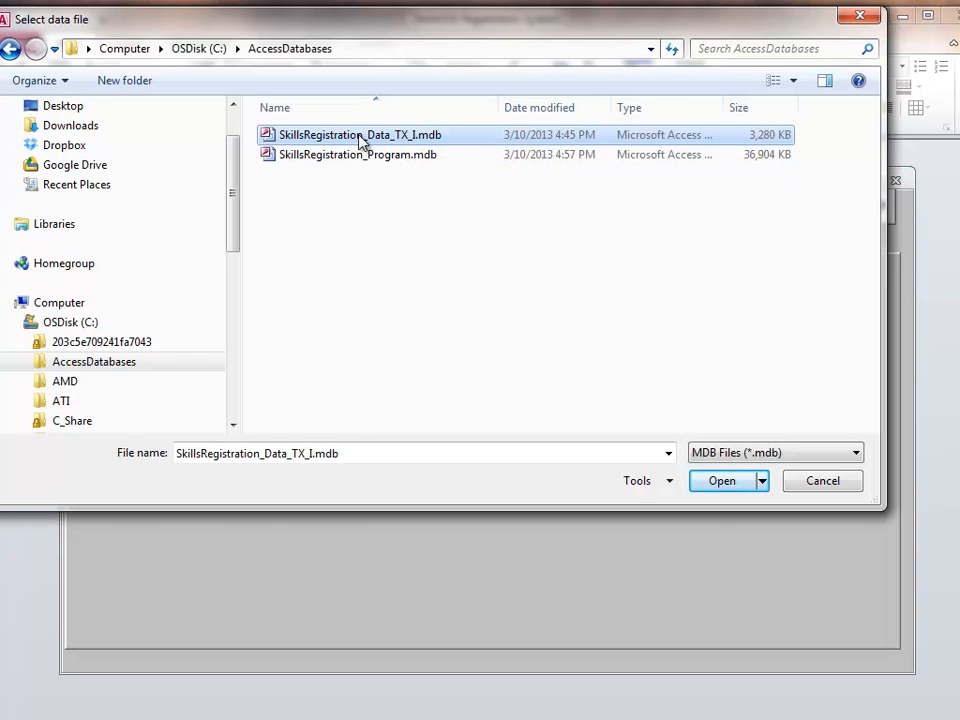
{"action": "left_click", "coordinate": [721, 485]}
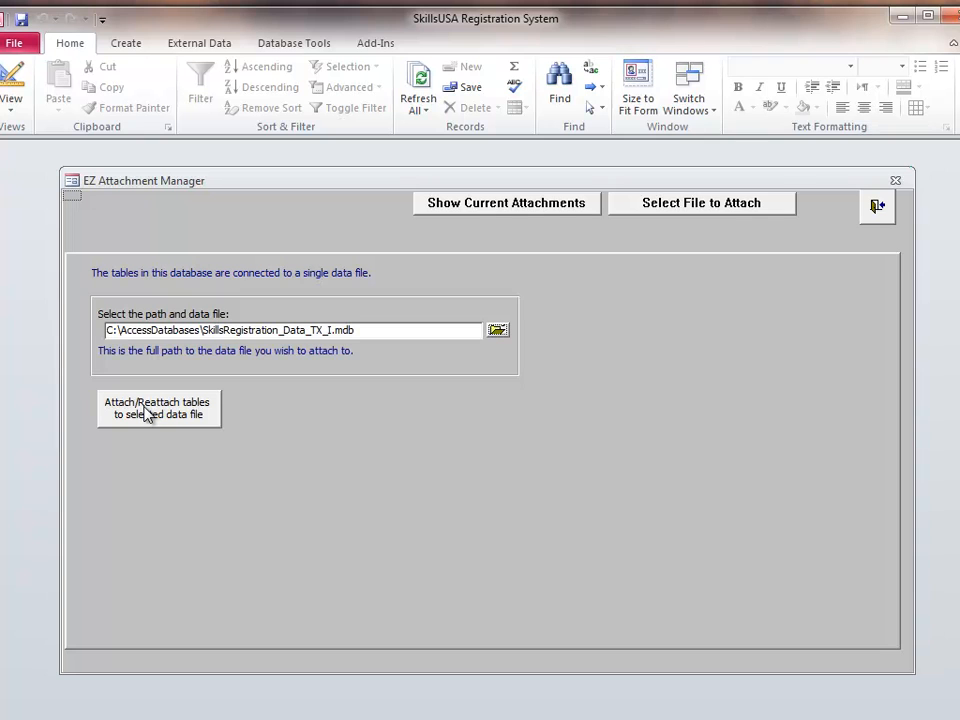
{"action": "left_click", "coordinate": [208, 422]}
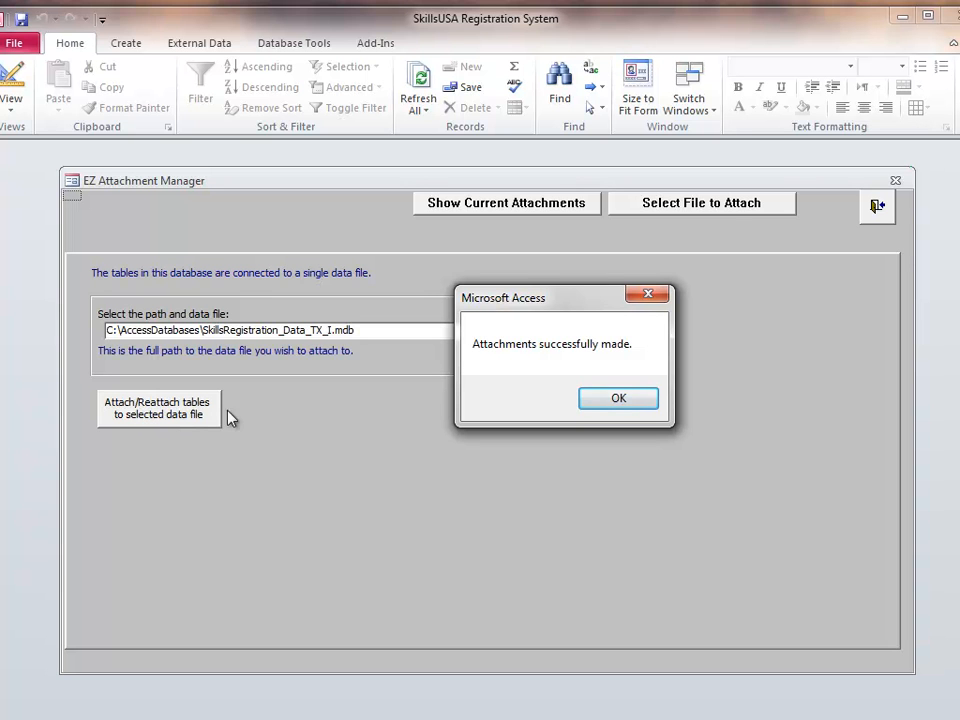
{"action": "left_click", "coordinate": [618, 401]}
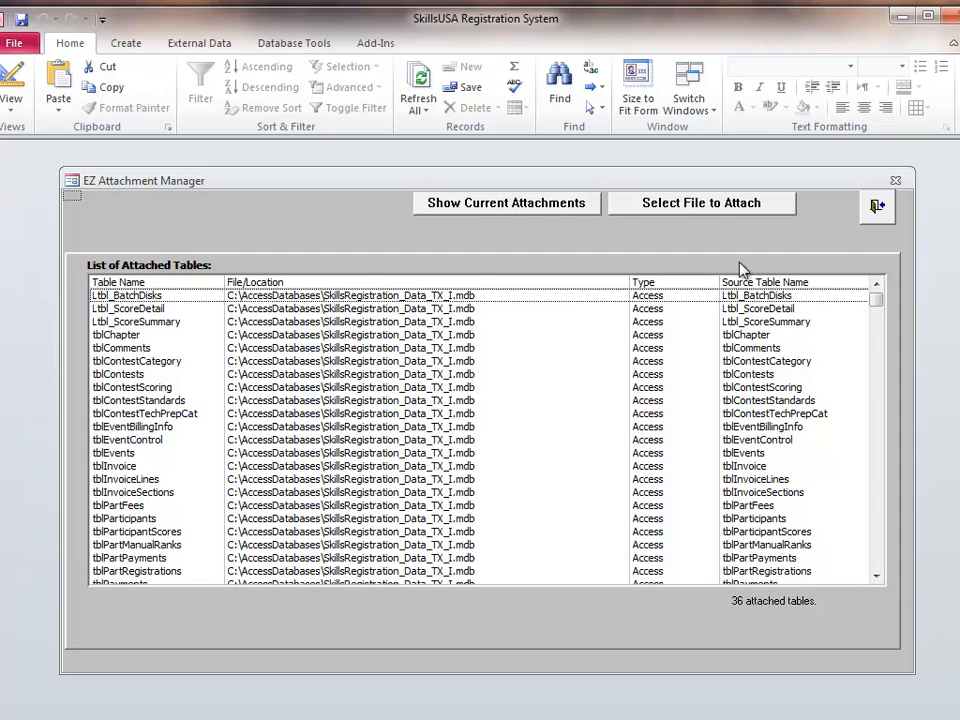
Step: Close the EZ Attachment Manager and check the state and conference title on the Conference Management System main screen
{"action": "left_click", "coordinate": [879, 208]}
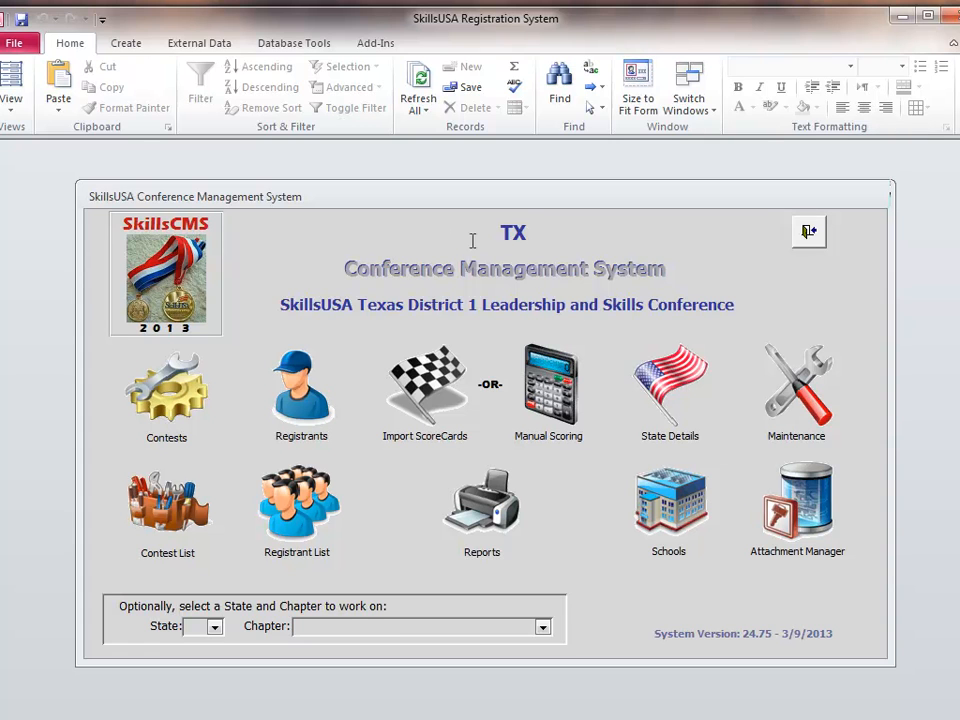
{"action": "double_click", "coordinate": [513, 232]}
{"action": "left_click_drag", "start_coordinate": [400, 304], "coordinate": [647, 317]}
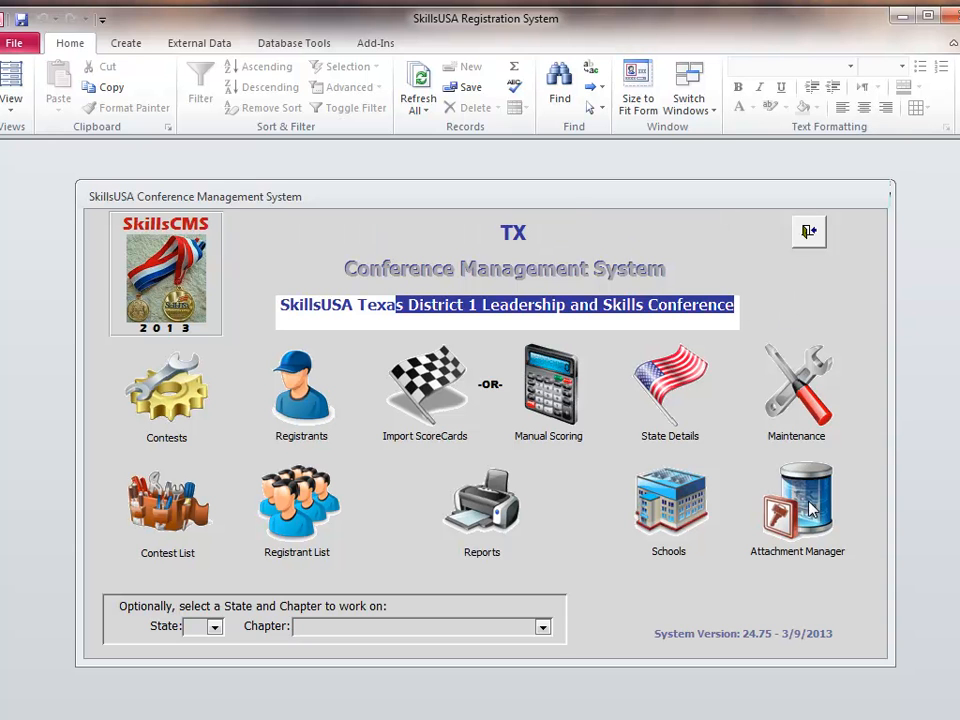
Step: Reopen the Attachment Manager and choose SkillsRegistration_Data_TX_I.mdb in C:\AccessDatabases as the data file to attach
{"action": "left_click", "coordinate": [811, 506]}
{"action": "left_click", "coordinate": [690, 213]}
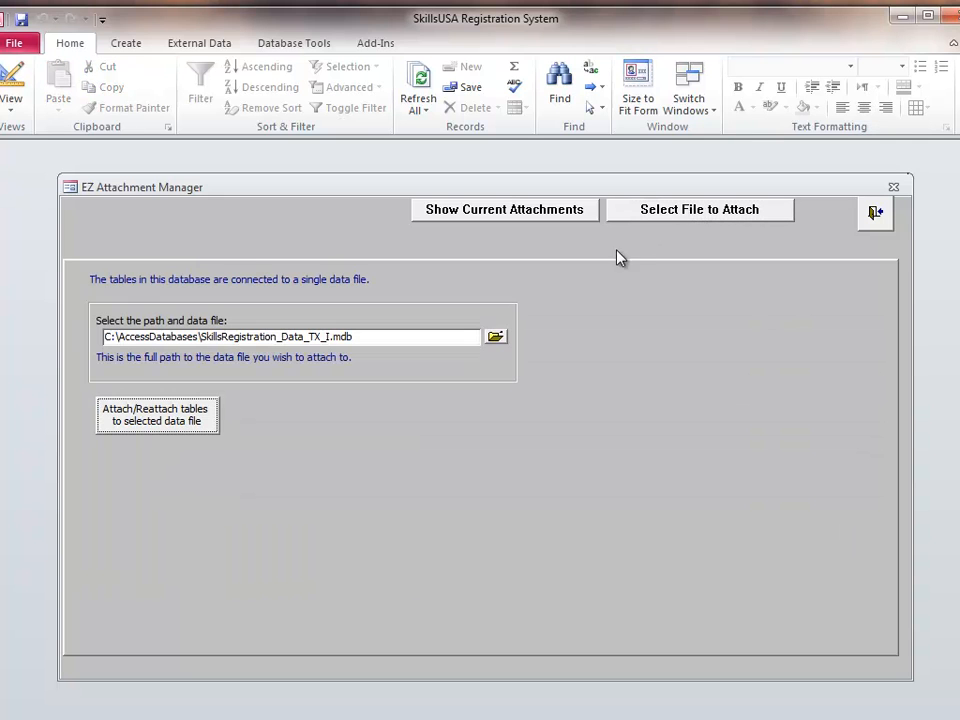
{"action": "left_click", "coordinate": [495, 336]}
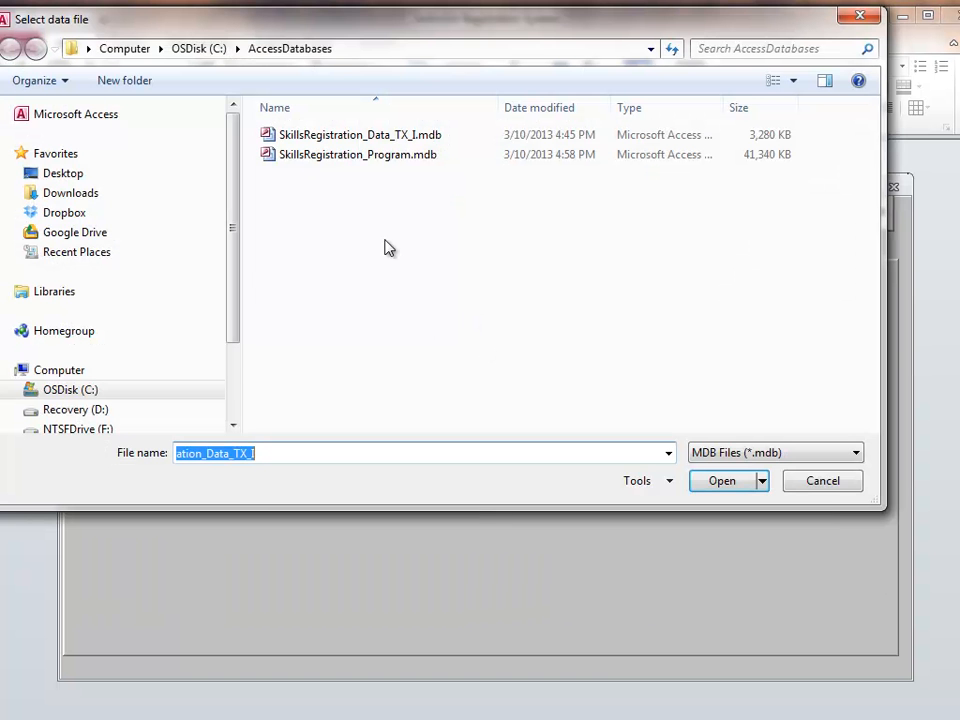
{"action": "left_click", "coordinate": [18, 390]}
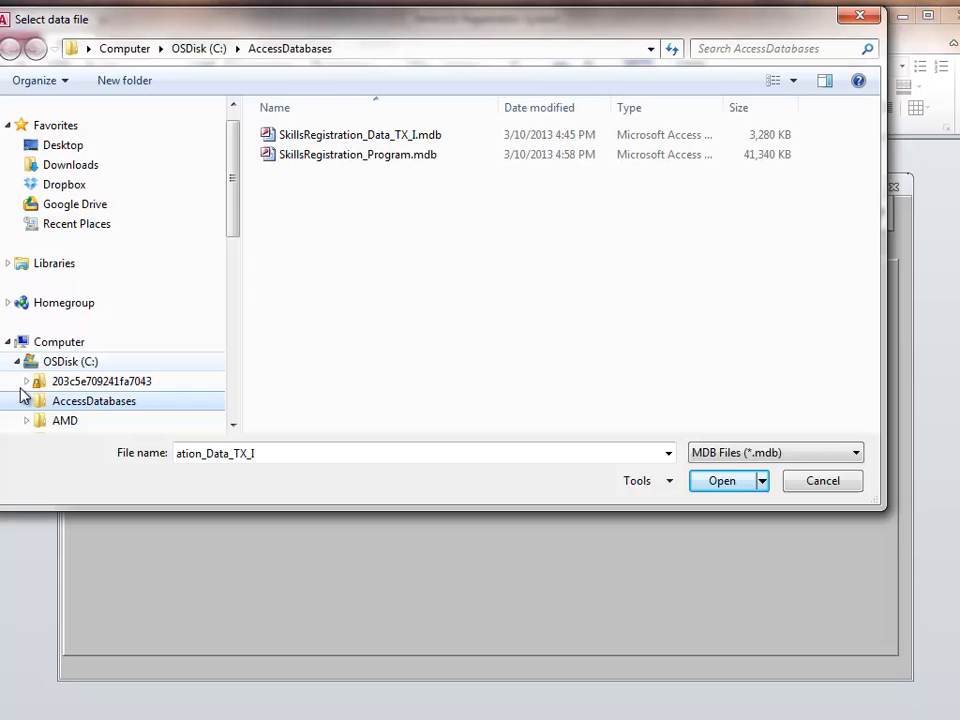
{"action": "left_click", "coordinate": [380, 145]}
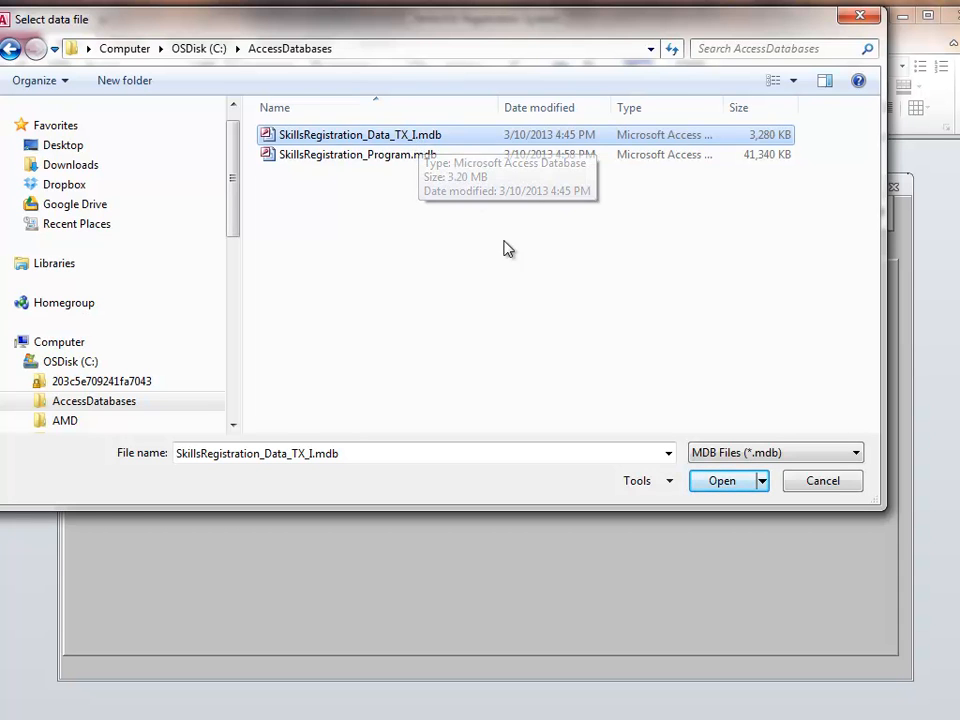
{"action": "left_click", "coordinate": [726, 480]}
Step: Reattach the database tables to the selected data file and return to the Conference Management System main screen
{"action": "left_click", "coordinate": [145, 420]}
{"action": "left_click", "coordinate": [616, 399]}
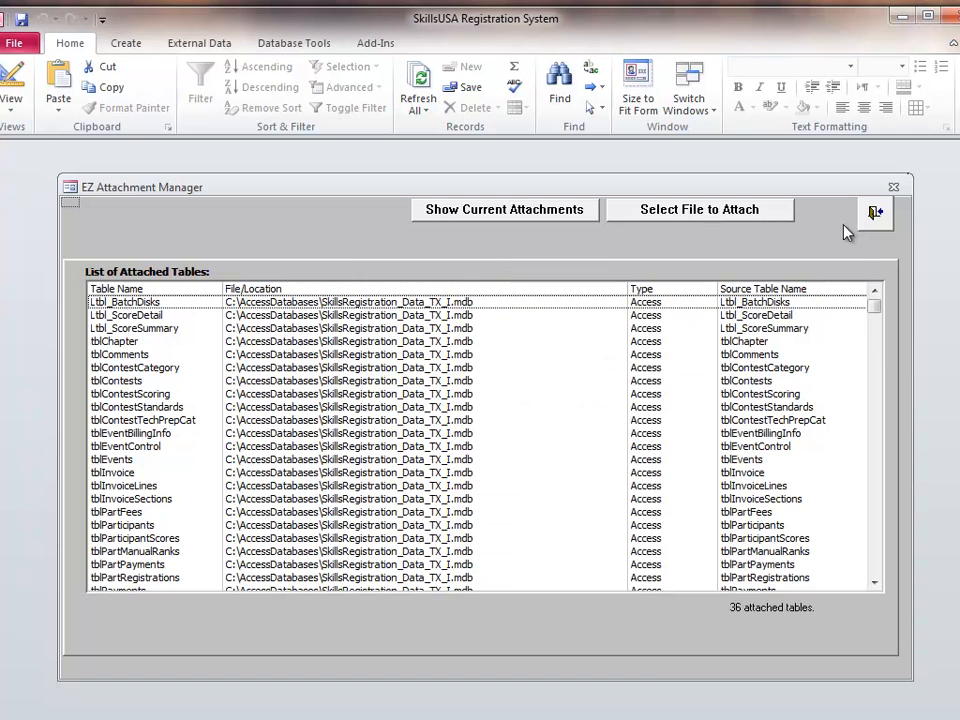
{"action": "left_click", "coordinate": [870, 218]}
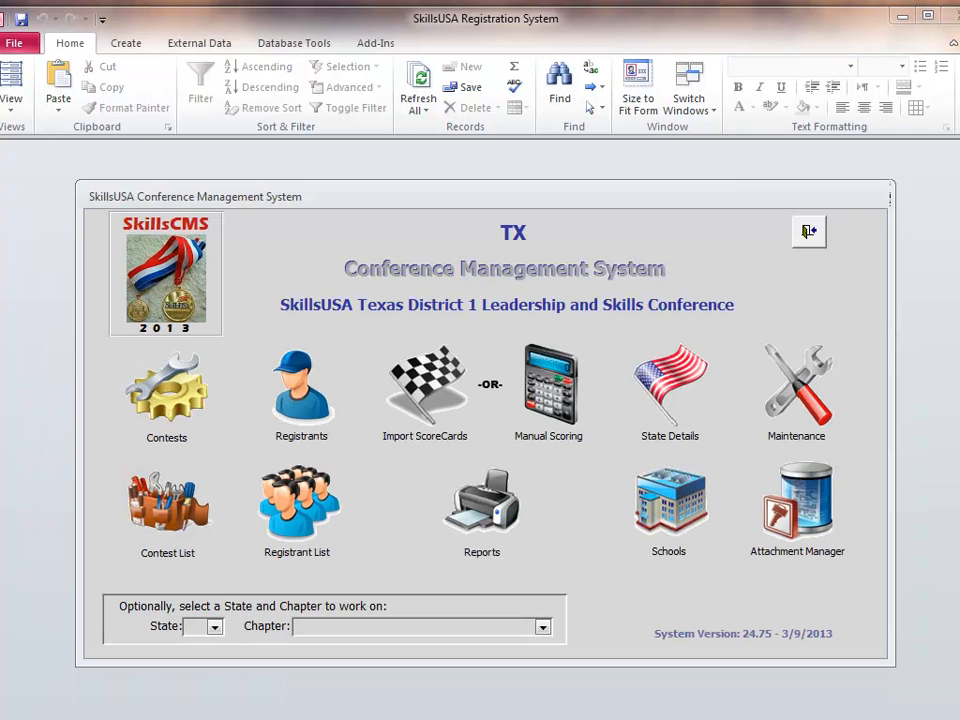